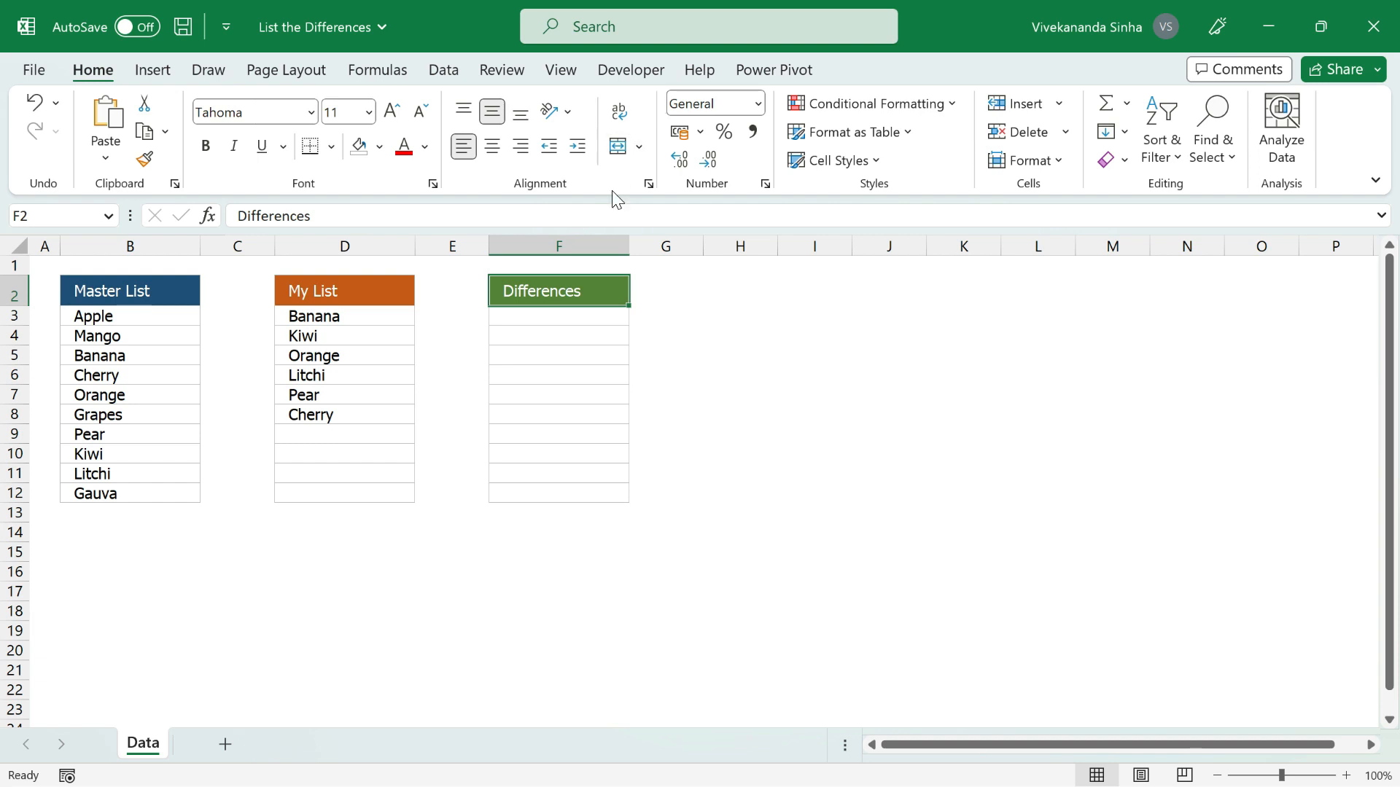
click(535, 322)
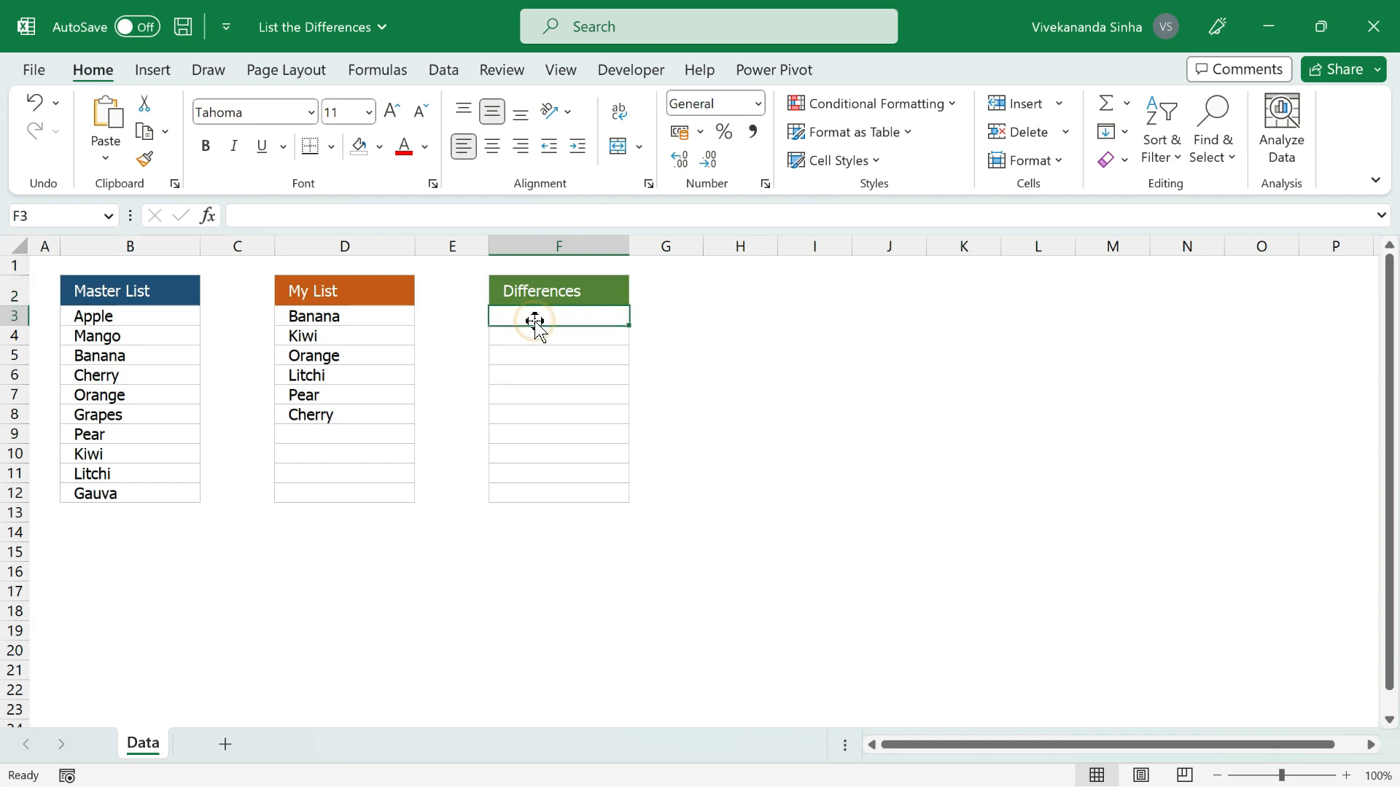
click(97, 315)
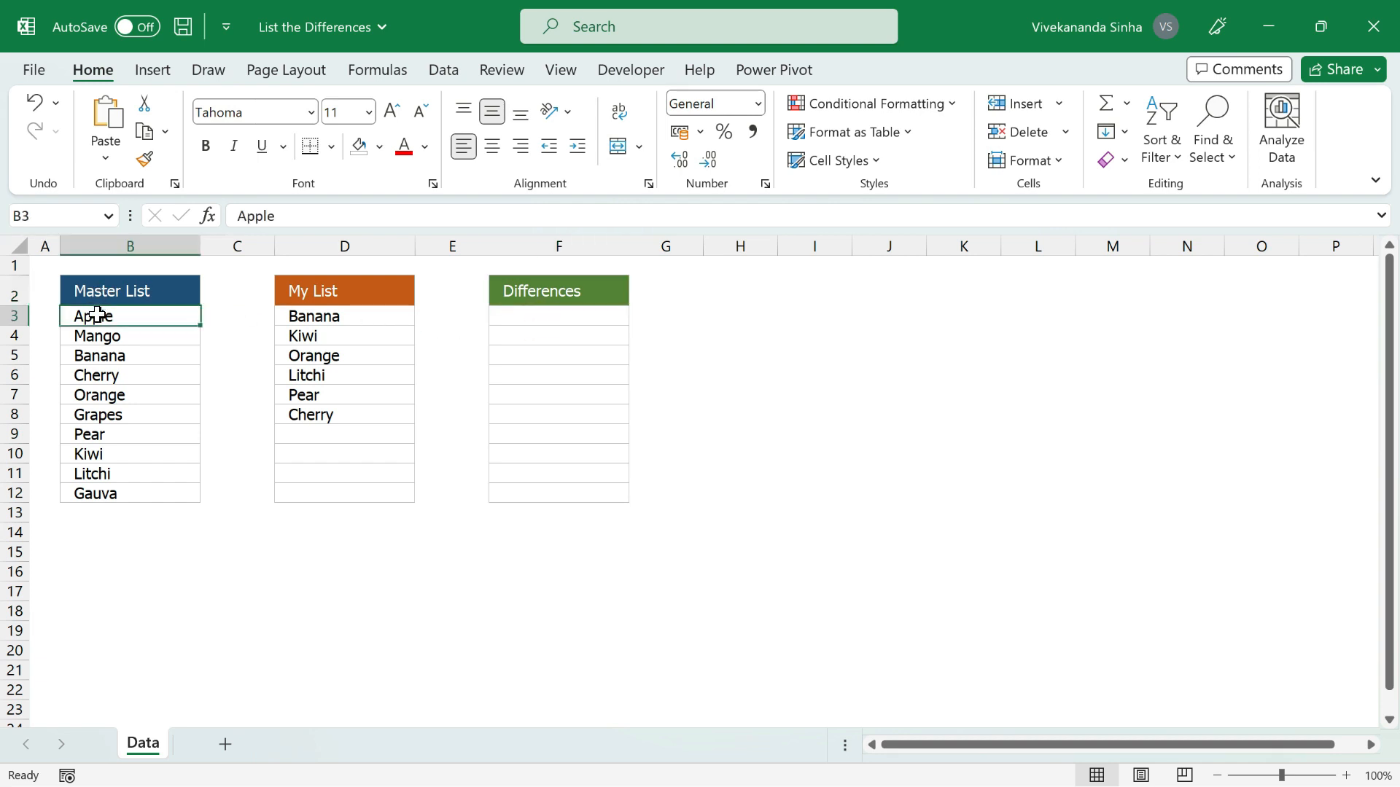
drag(313, 316, 303, 474)
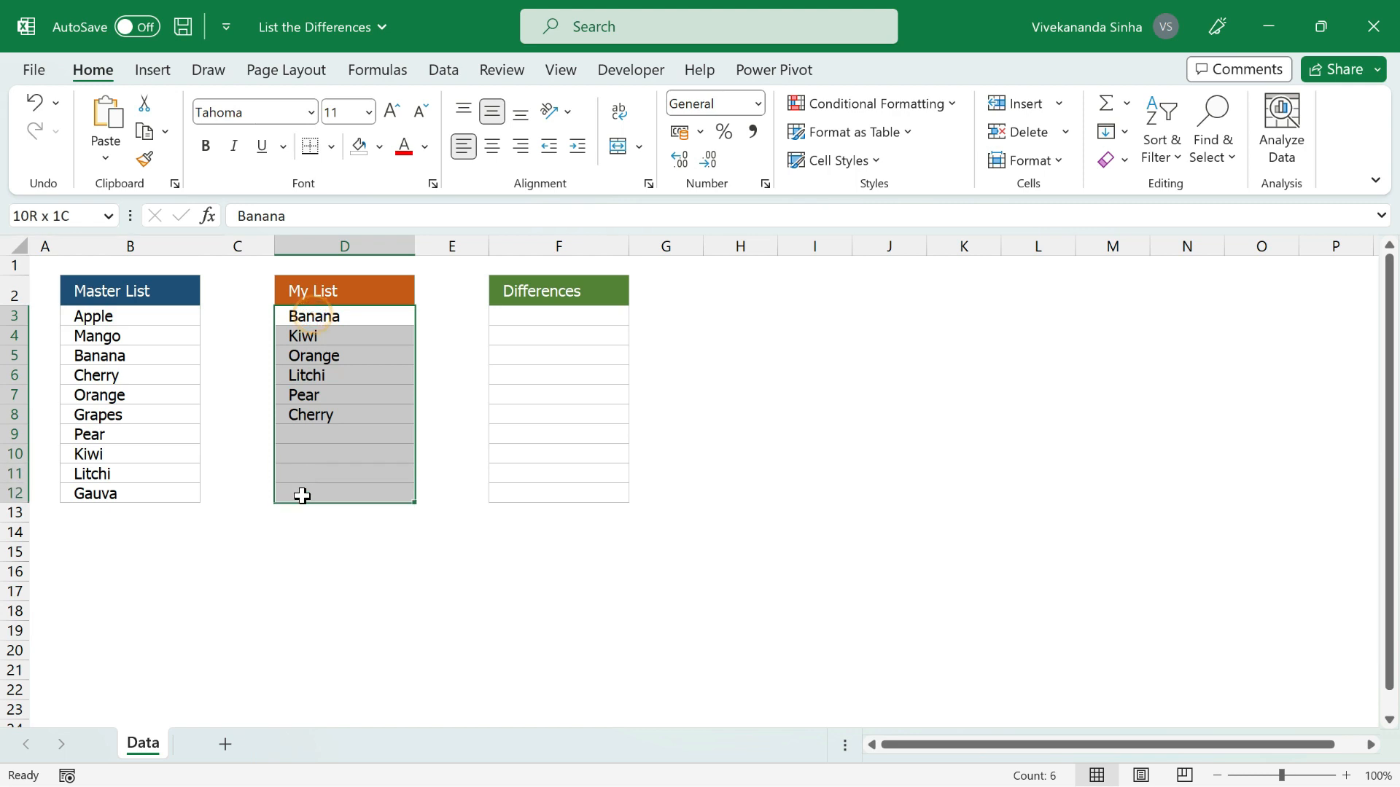
click(120, 337)
drag(320, 318, 325, 496)
click(144, 314)
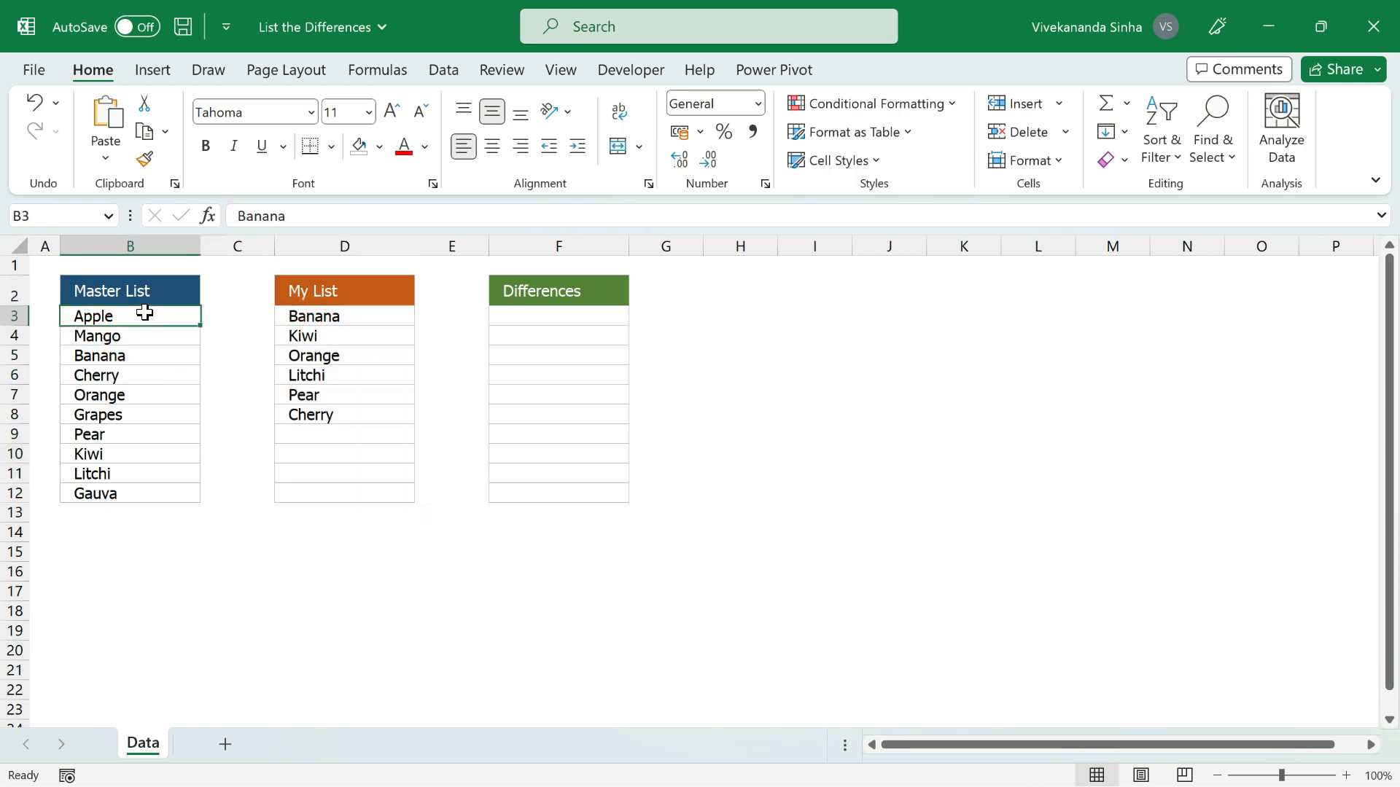
drag(323, 317, 331, 500)
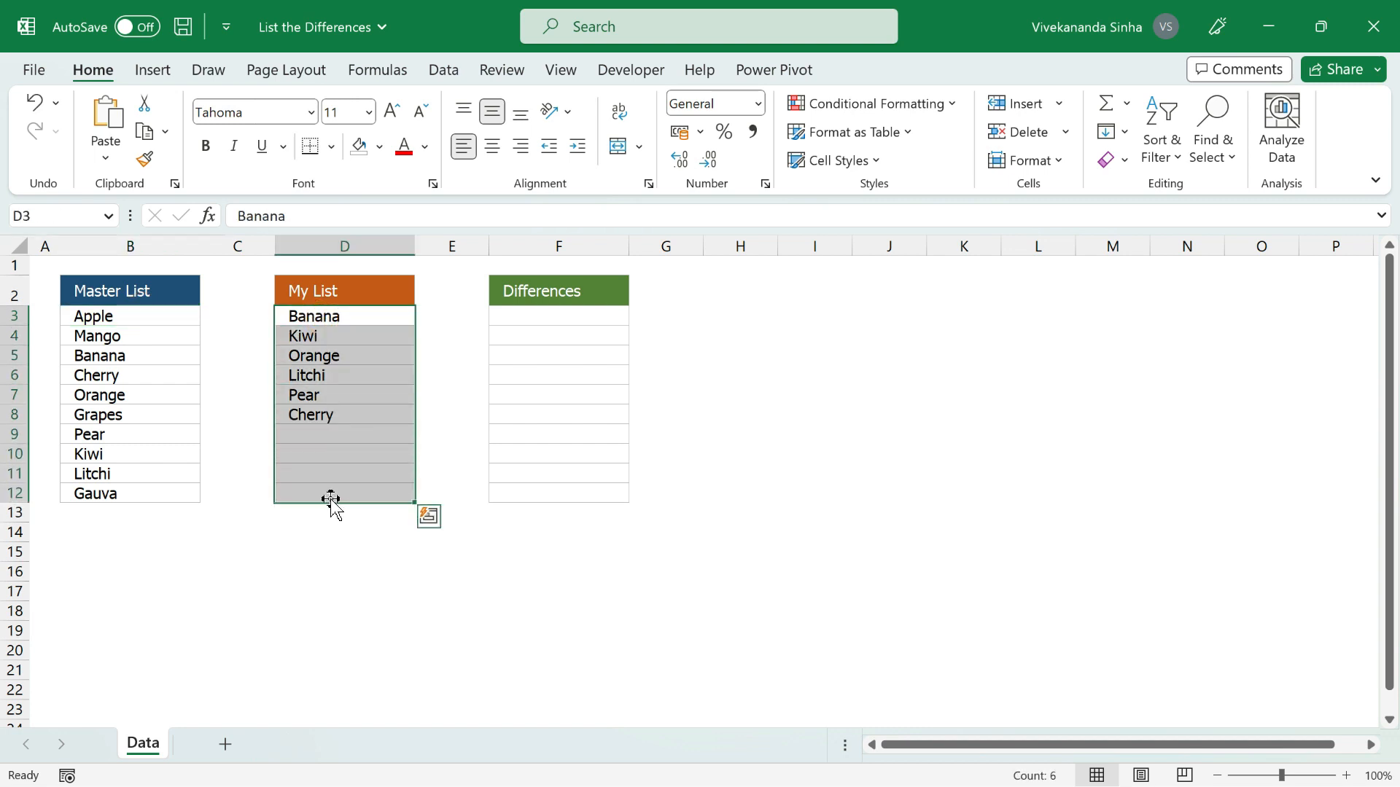
Step: Start the formula =COUNTIF($D$3:$D$12,$B$3:$B$12)=0 in cell F3 to test which Master List items are missing from My List
click(525, 318)
text(=countif)
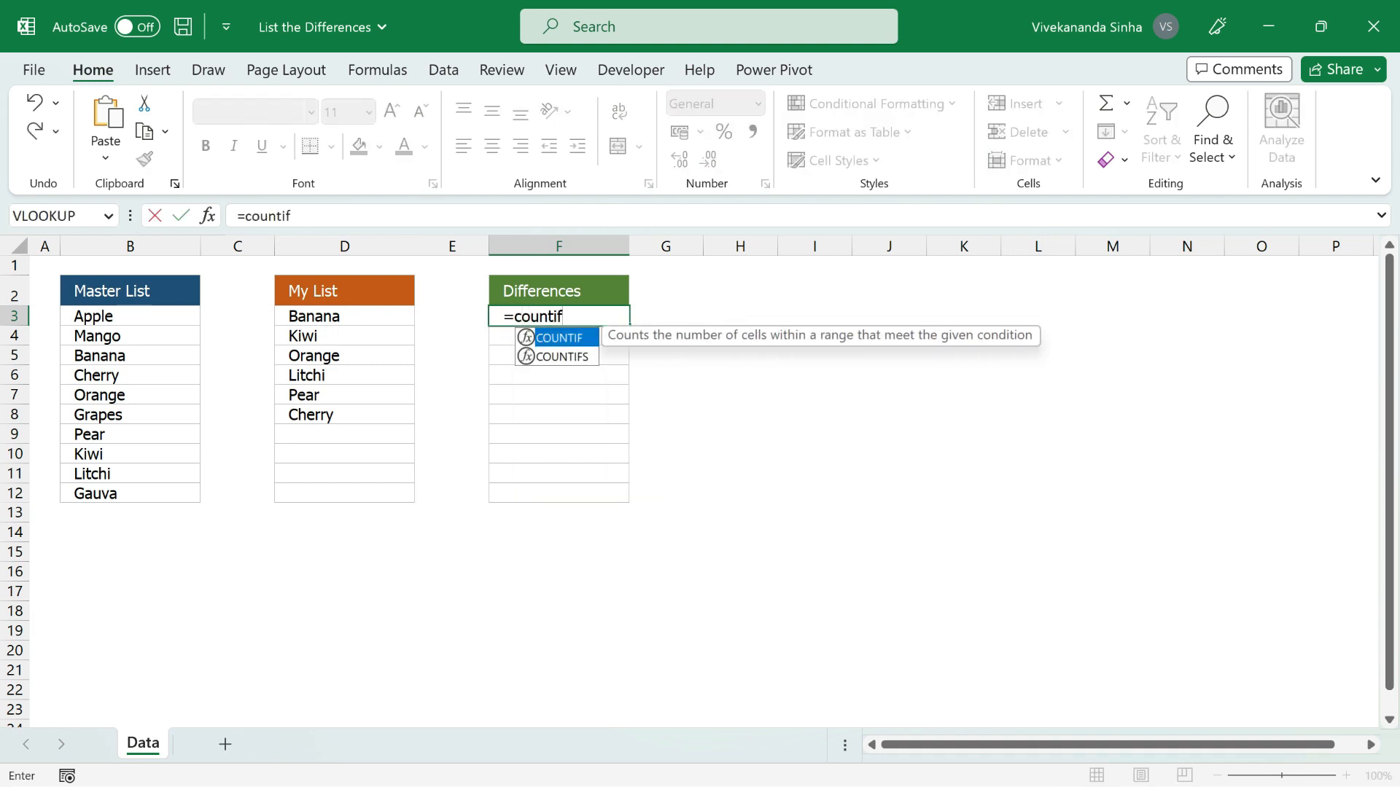
key(Tab)
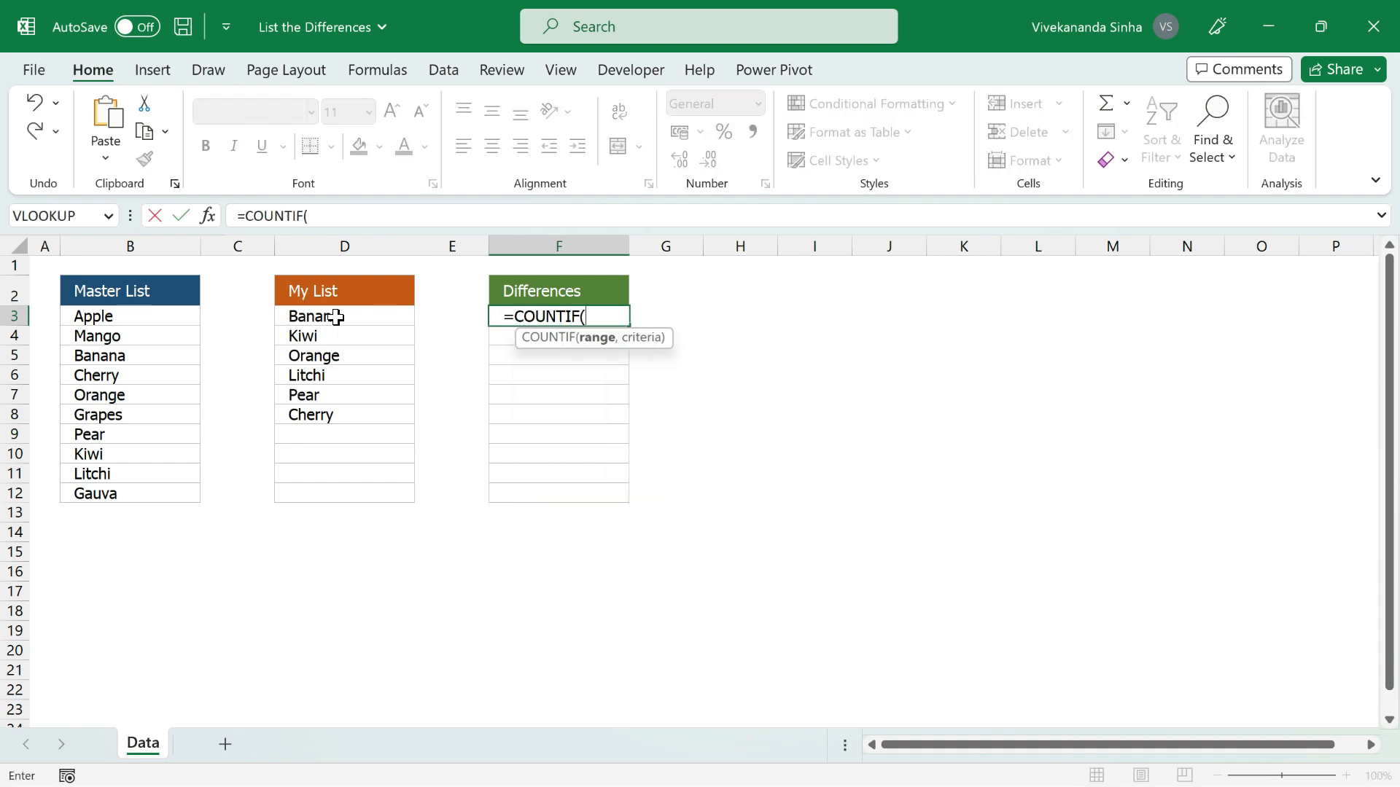
drag(336, 316, 330, 494)
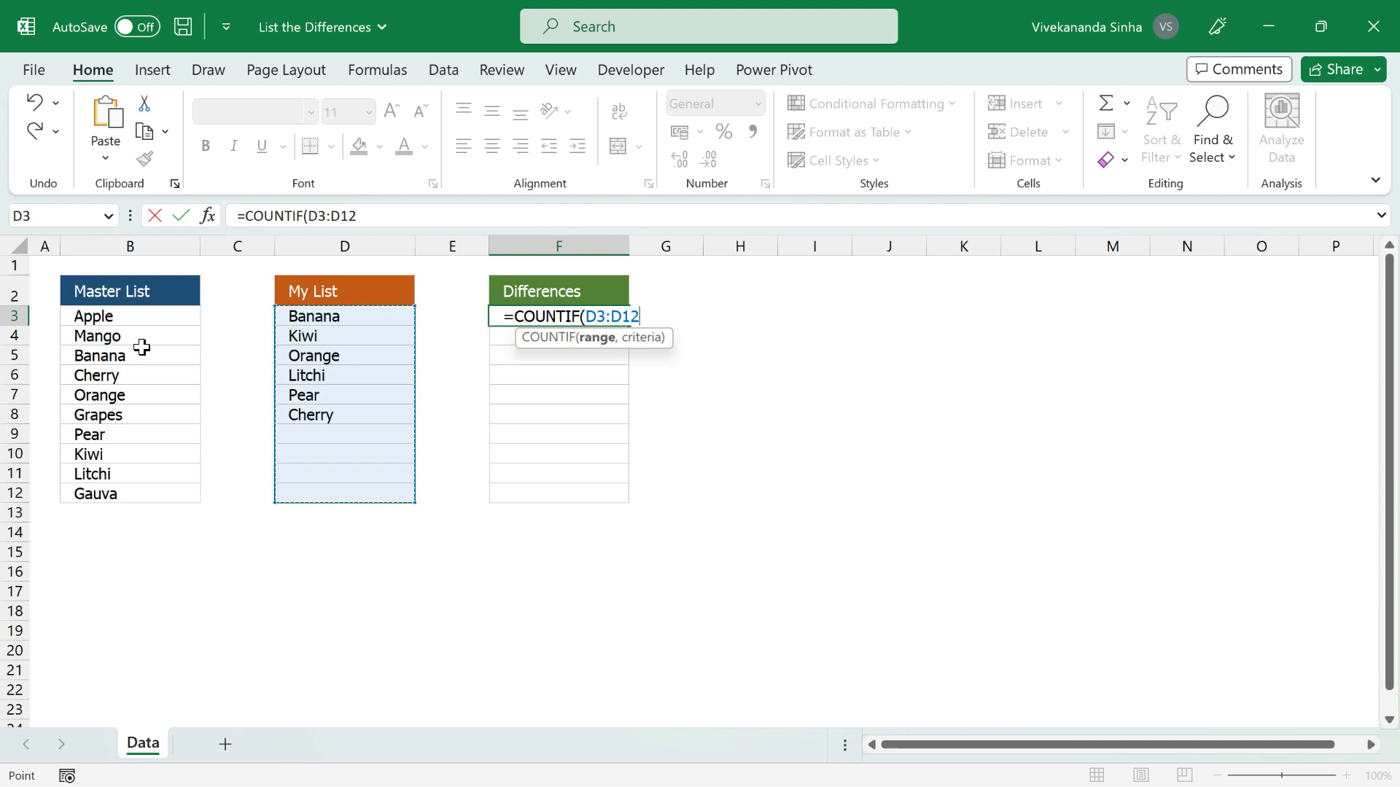
key(F4)
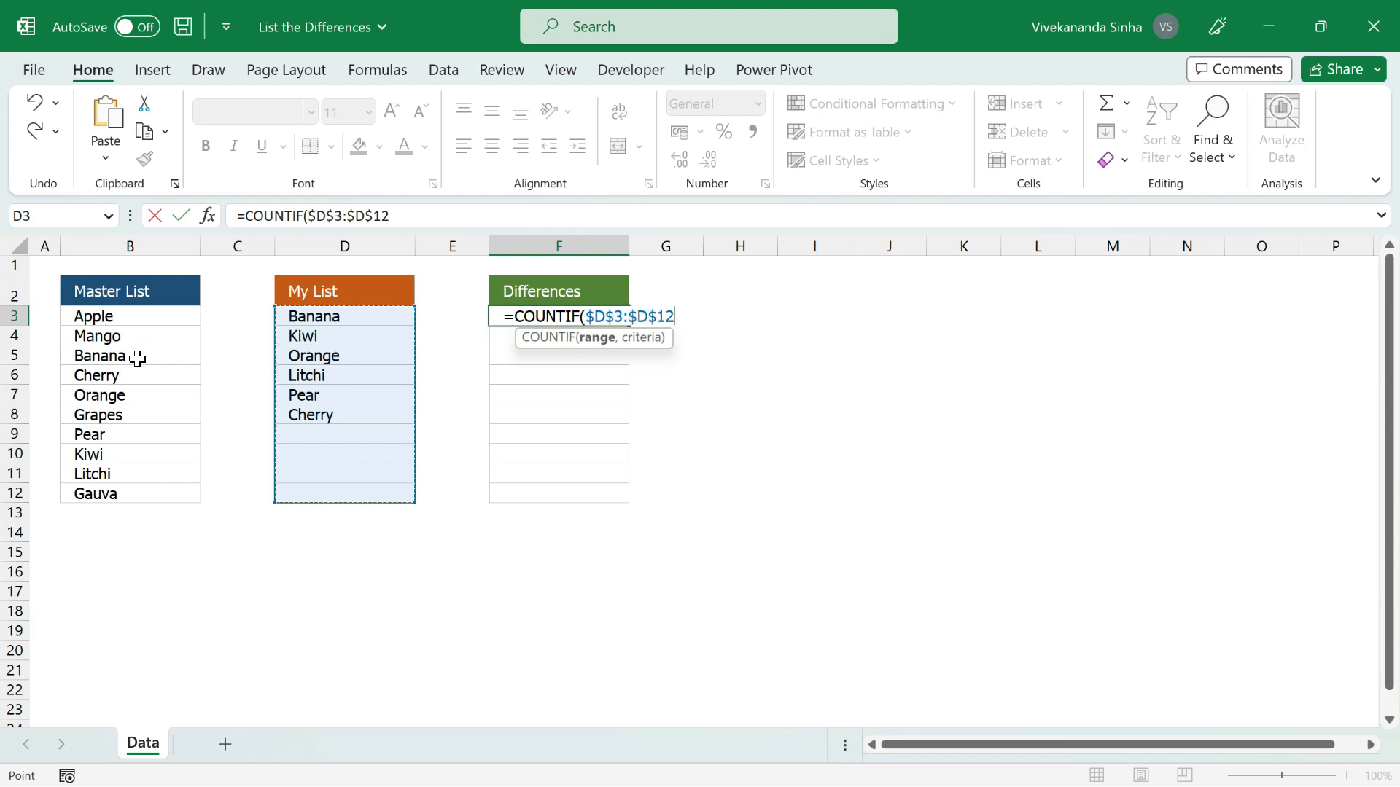
text(,)
drag(166, 313, 148, 488)
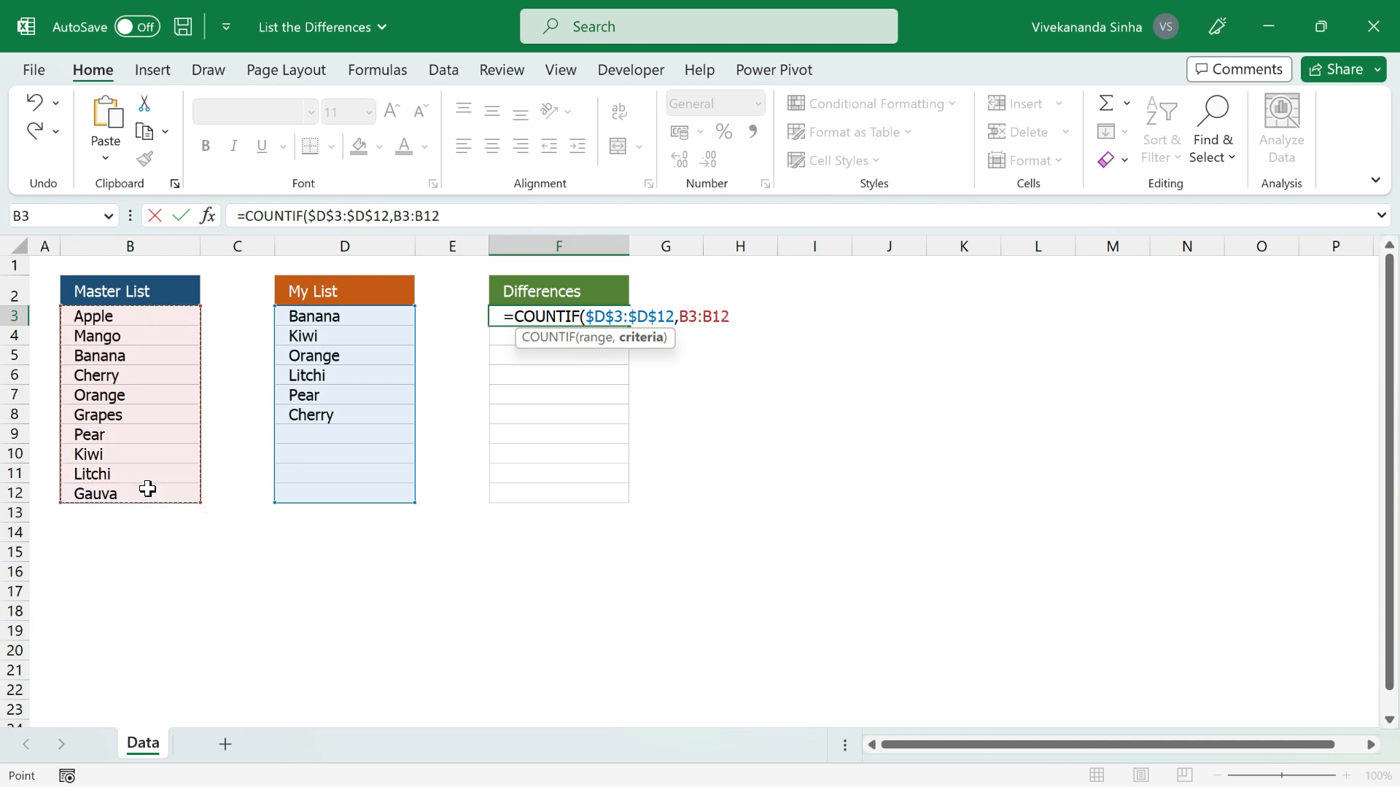
key(F4)
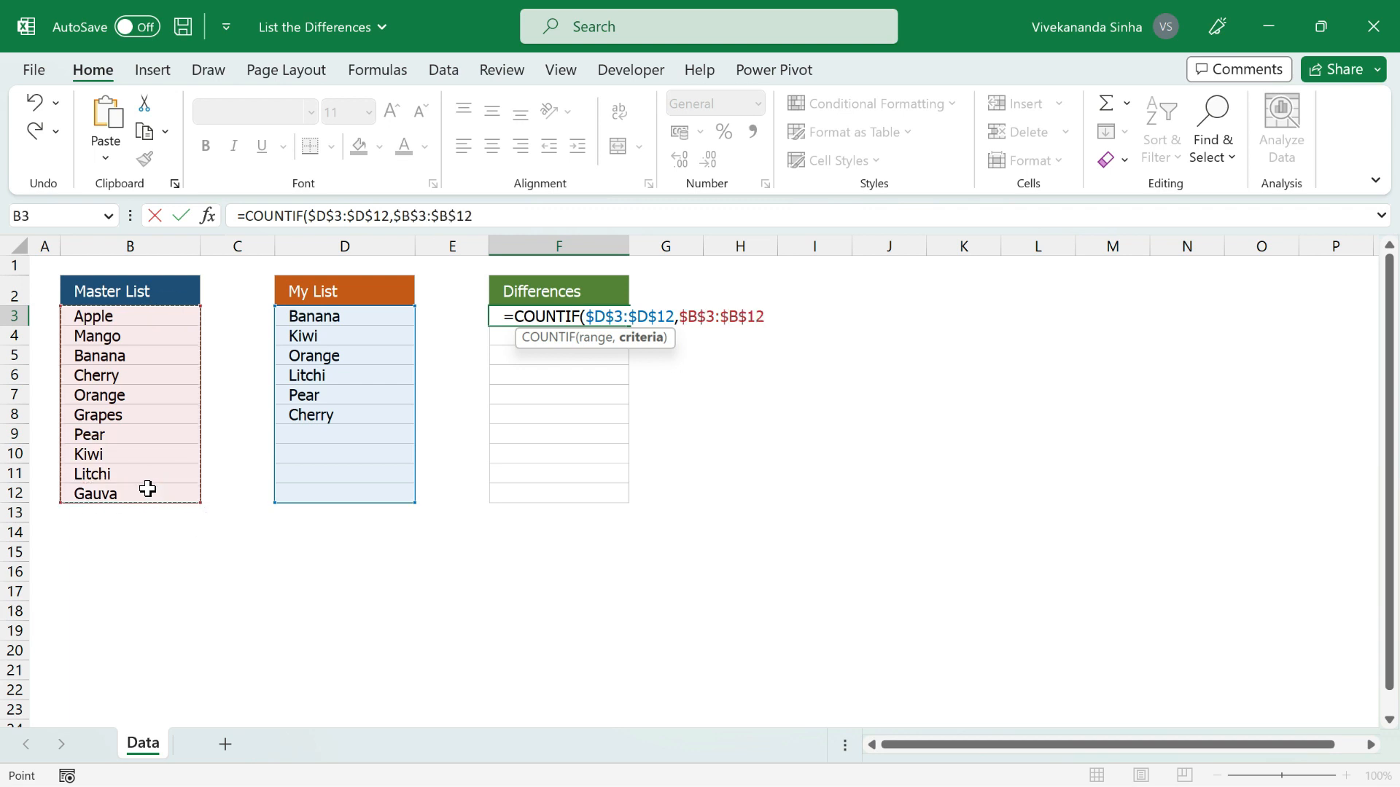
text()=0)
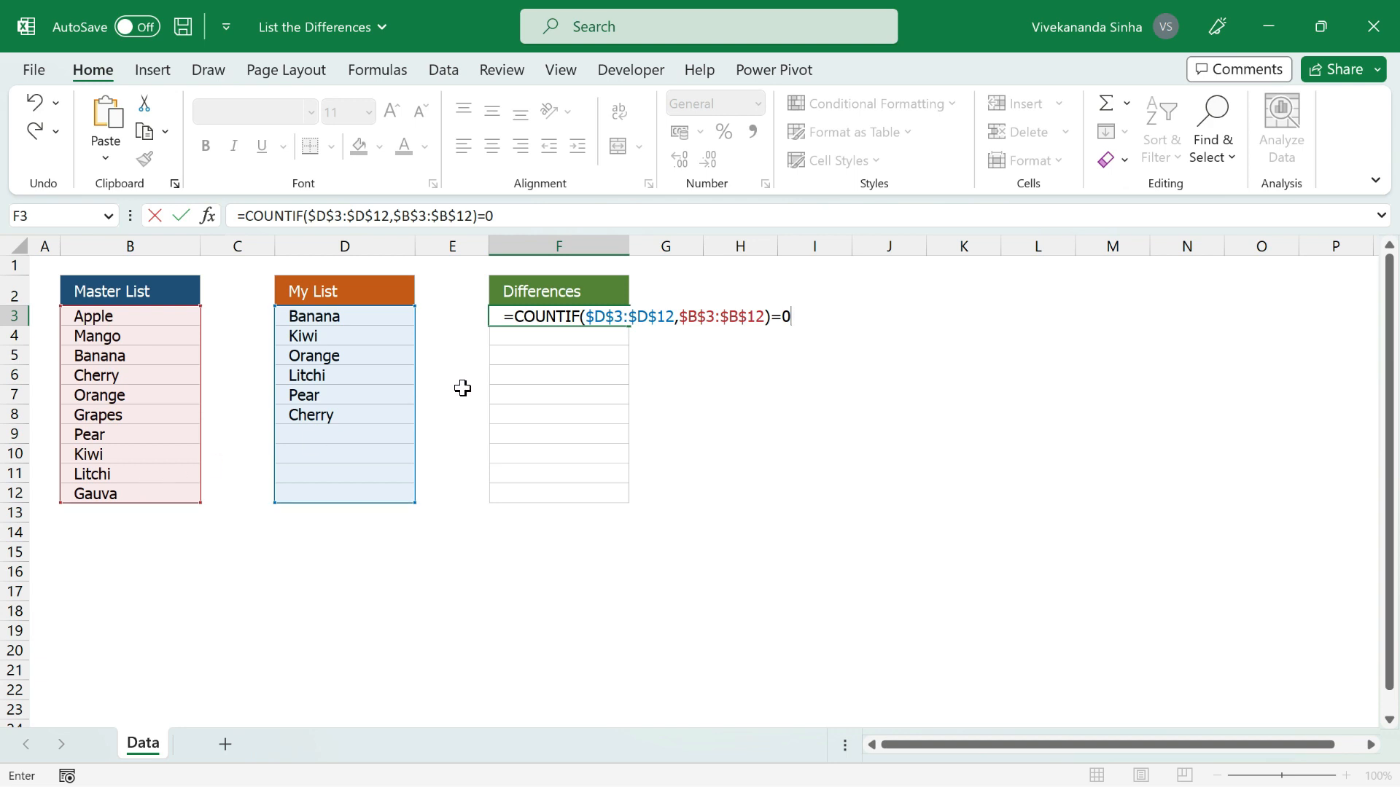
Step: Temporarily evaluate the COUNTIF test in F3 to inspect its result array, and restore the formula
drag(514, 316, 911, 451)
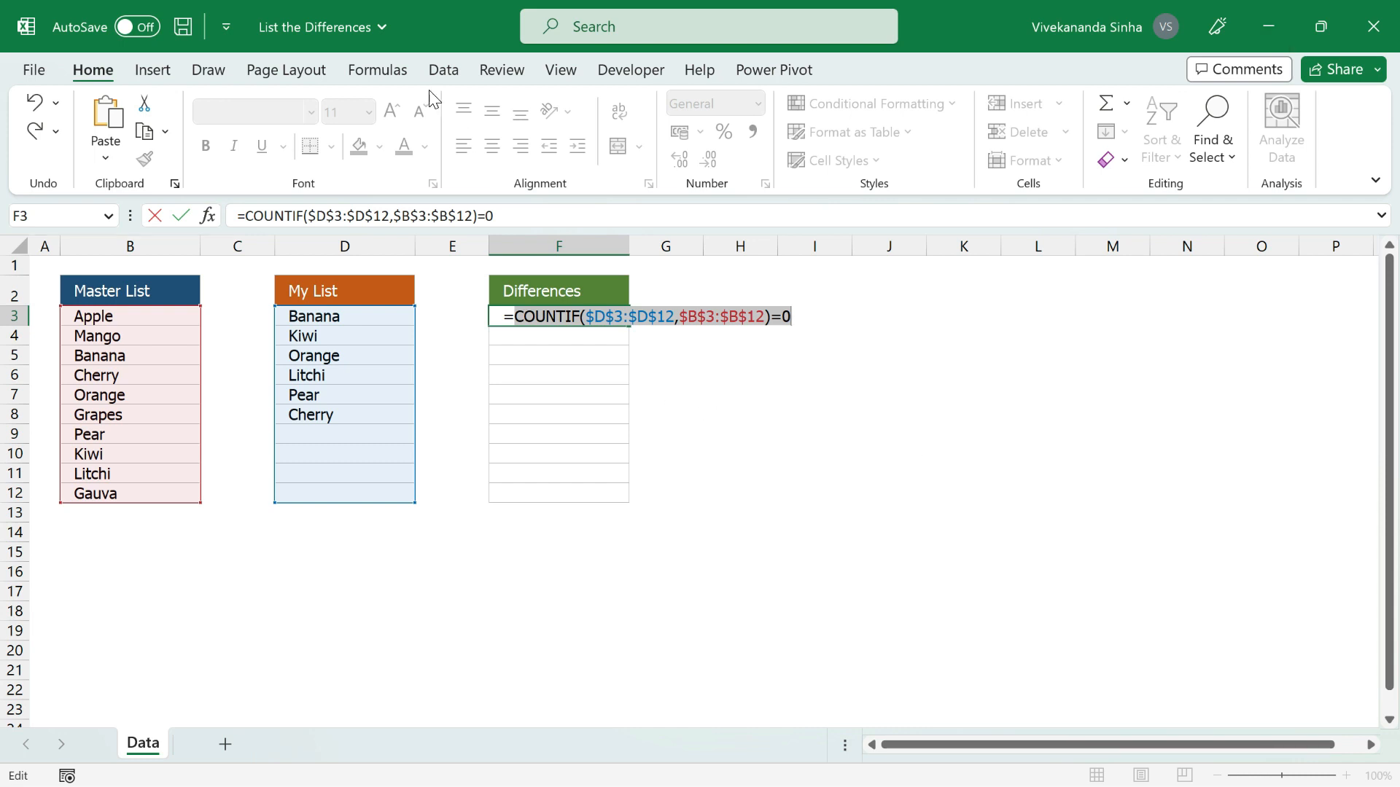
click(388, 69)
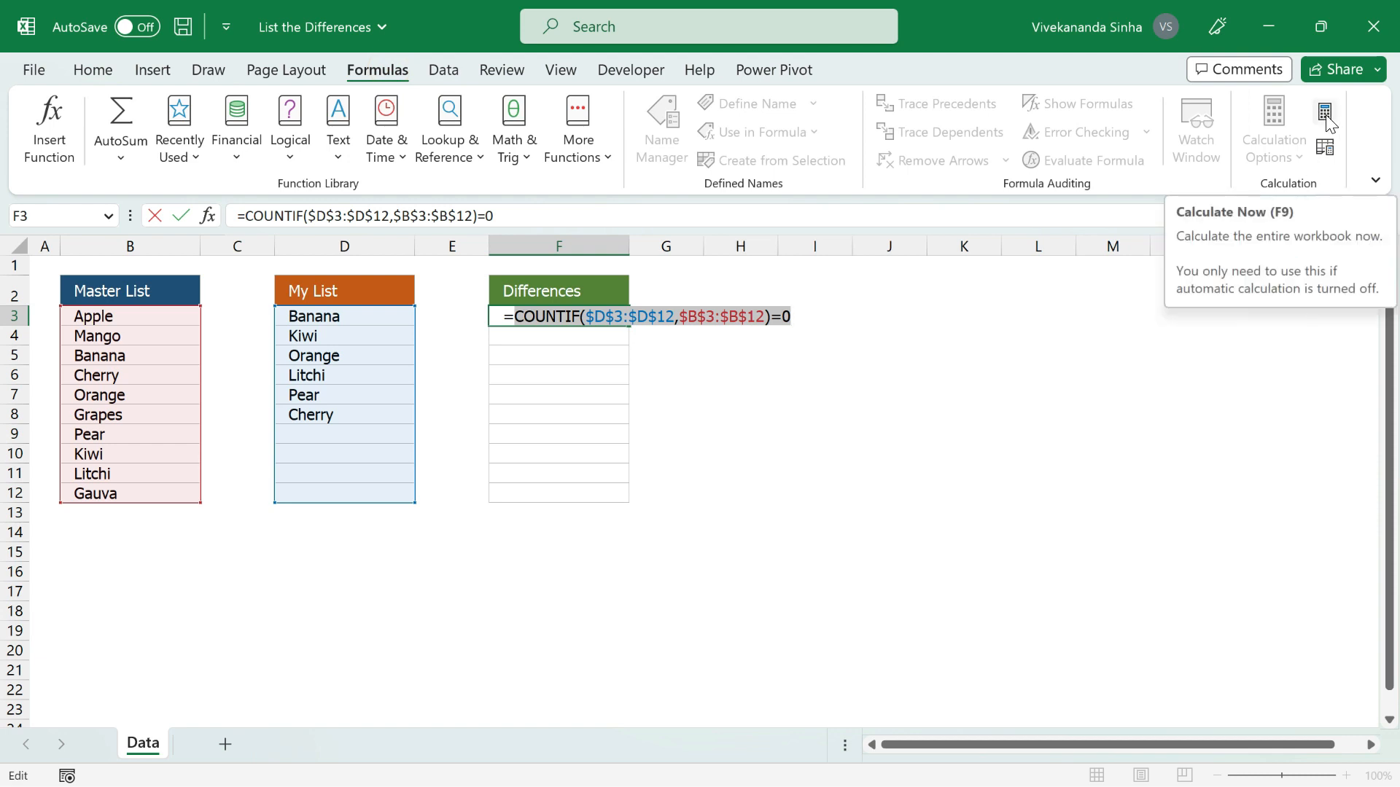
key(F9)
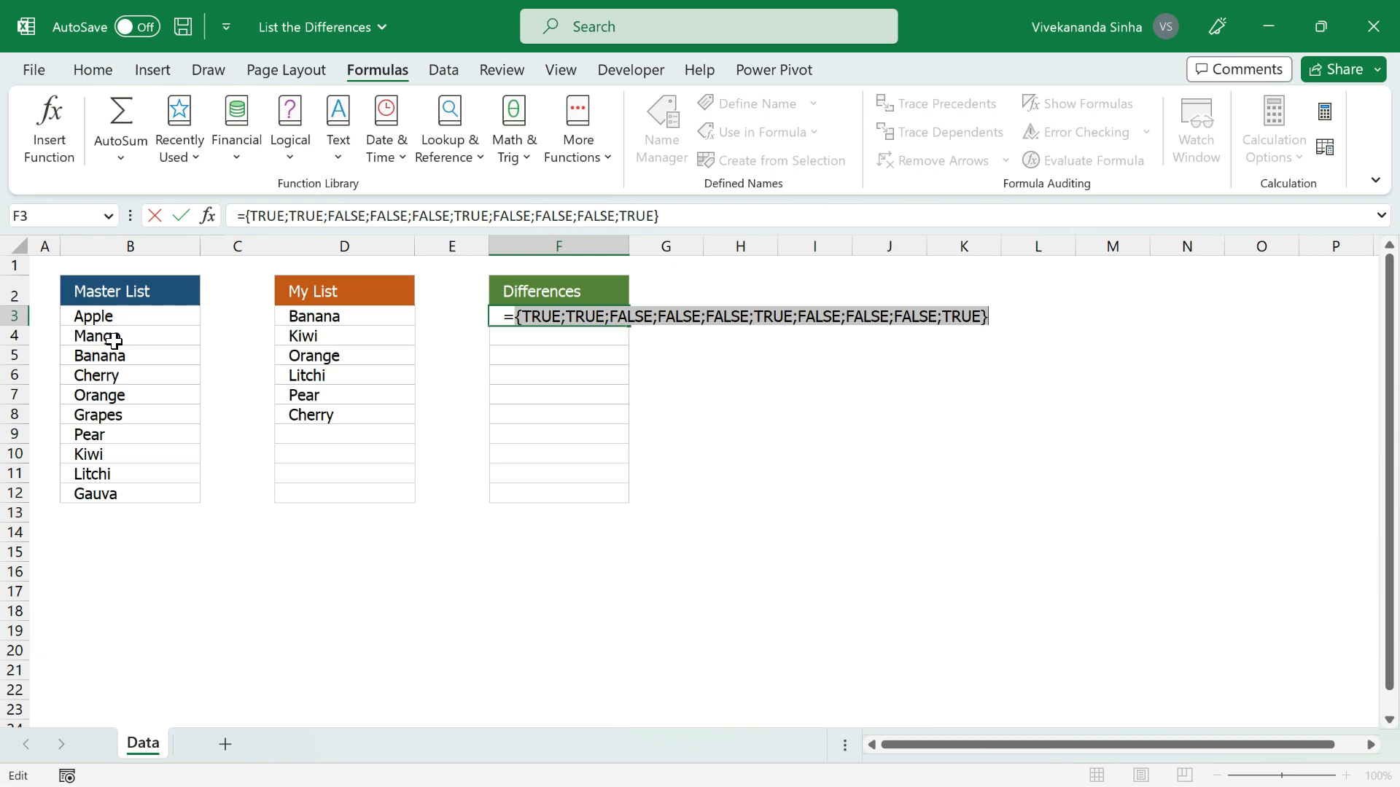
key(ctrl+z)
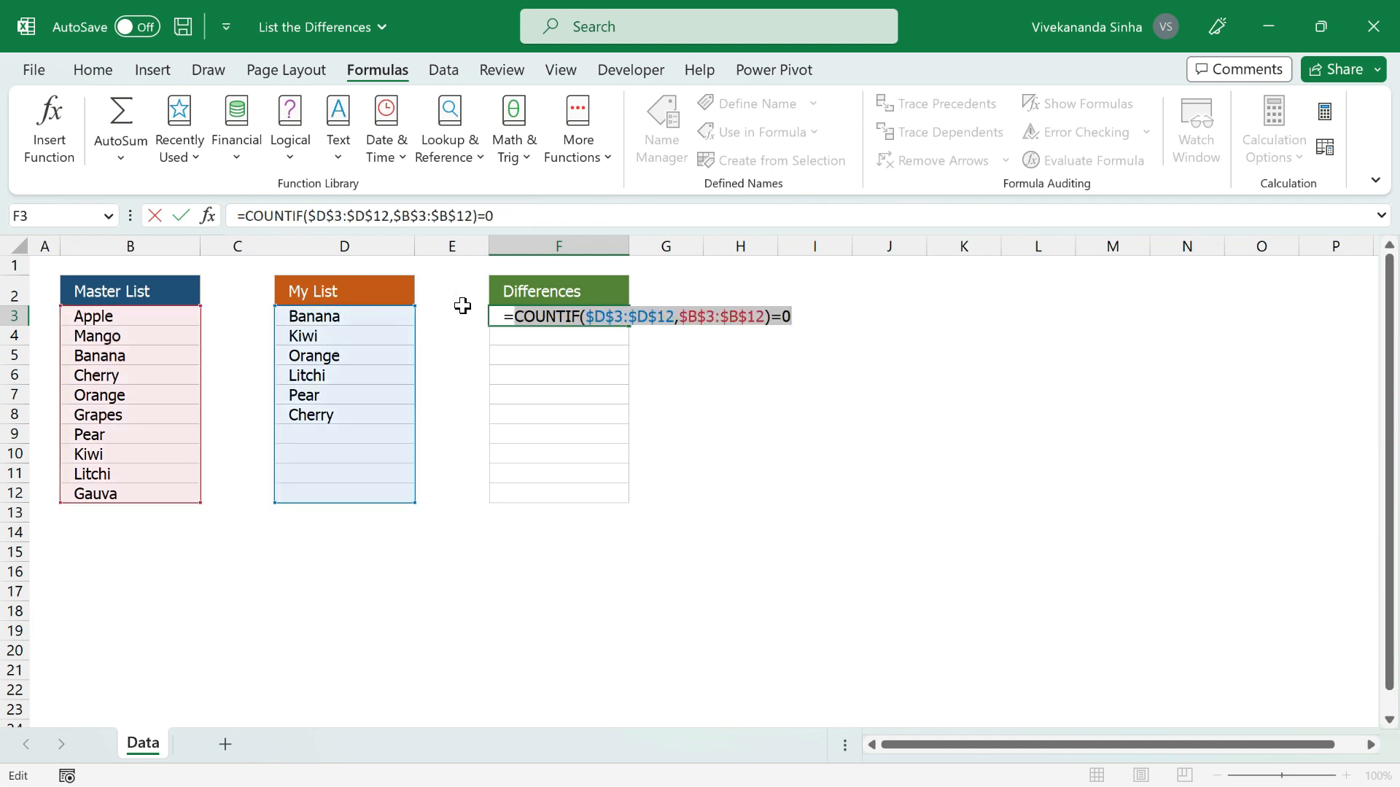
Step: Wrap the COUNTIF test in an IF that returns row($B$3:$B$12)-2 when true and an empty string "" when false
key(Left)
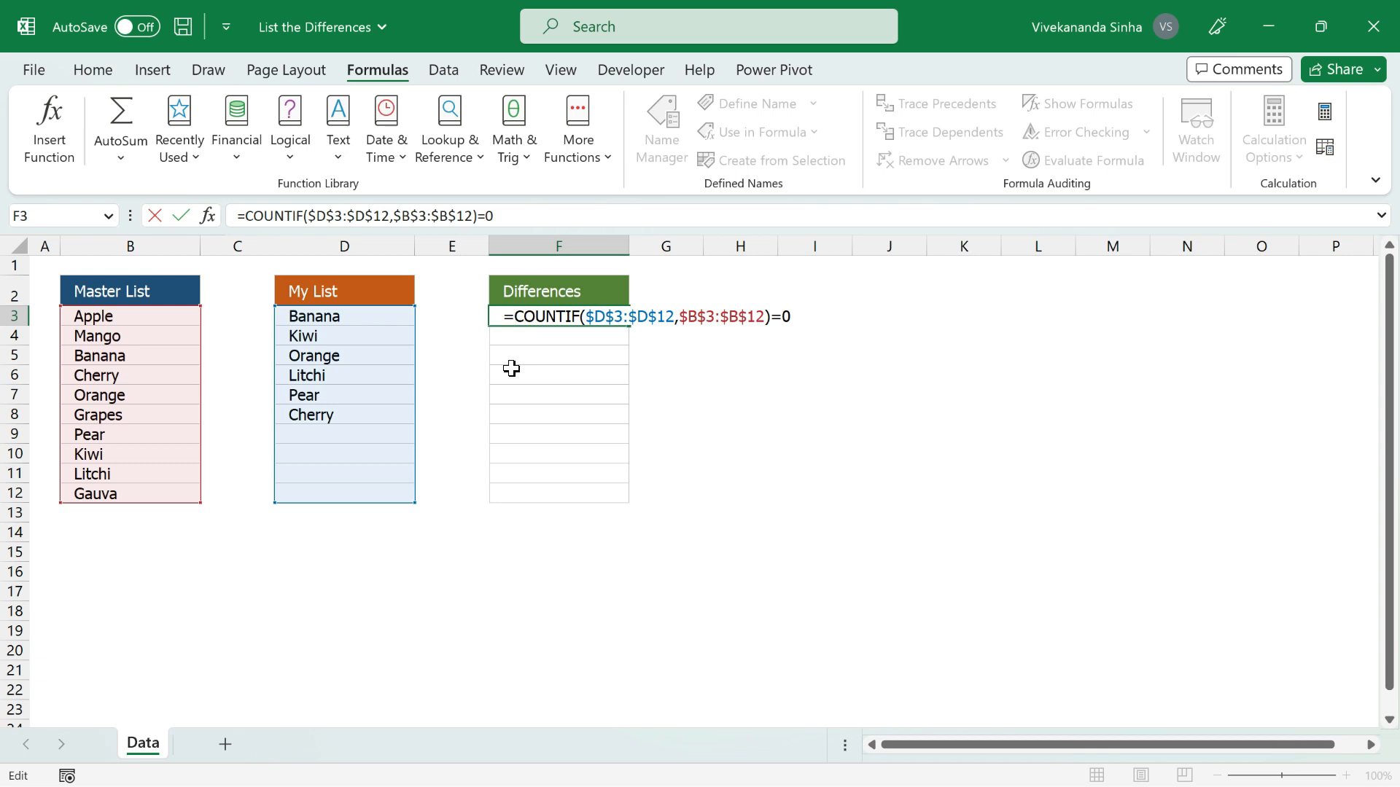
text(IF()
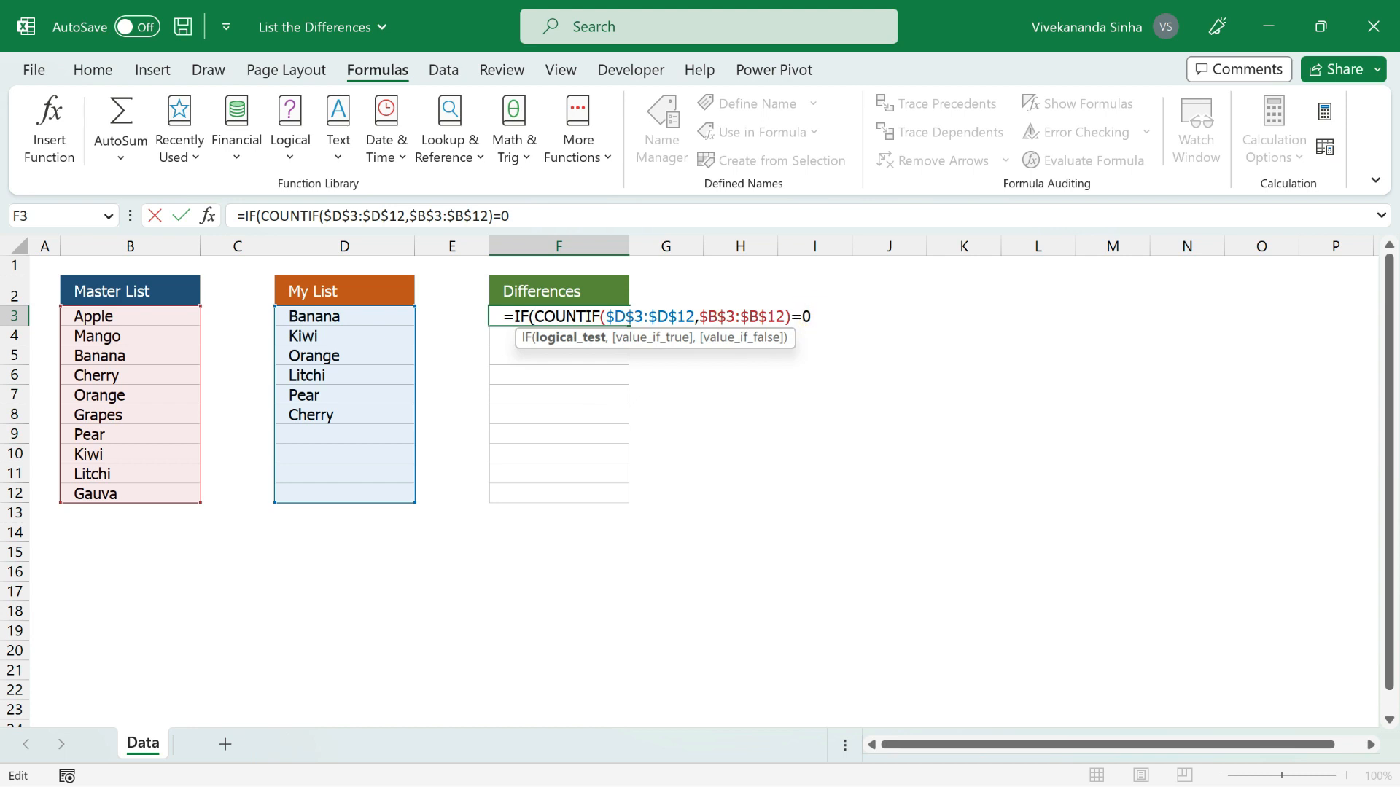
text(,)
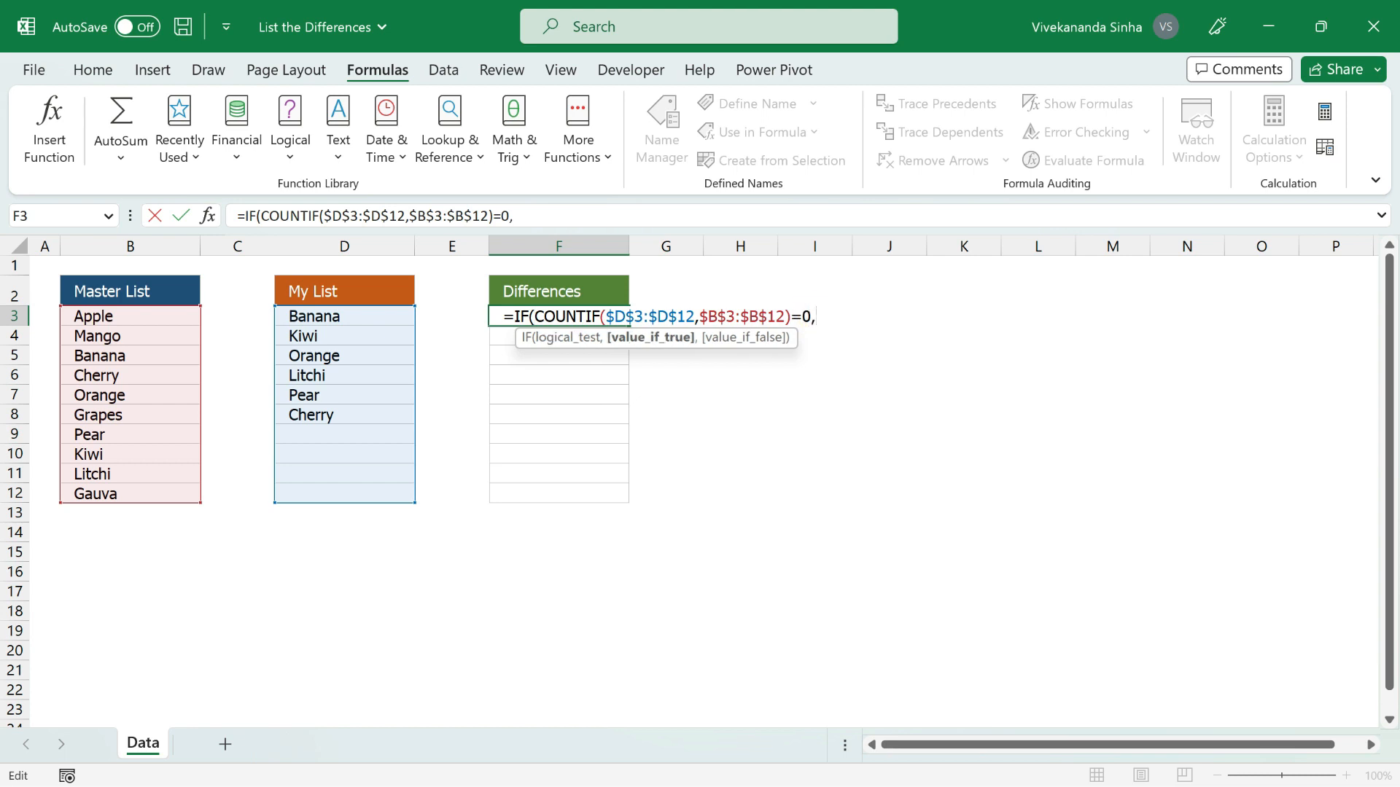
text(row()
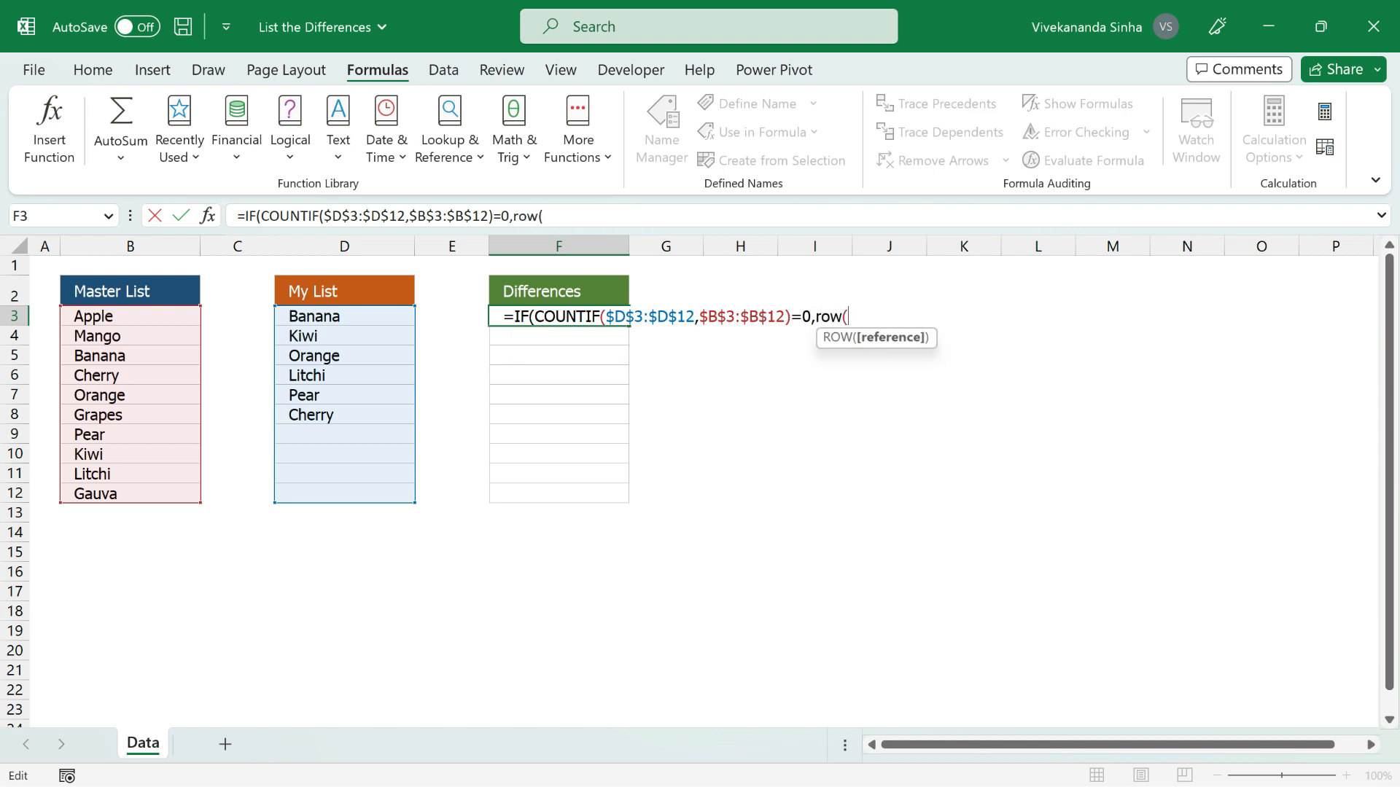
click(152, 320)
drag(153, 357, 152, 496)
key(F4)
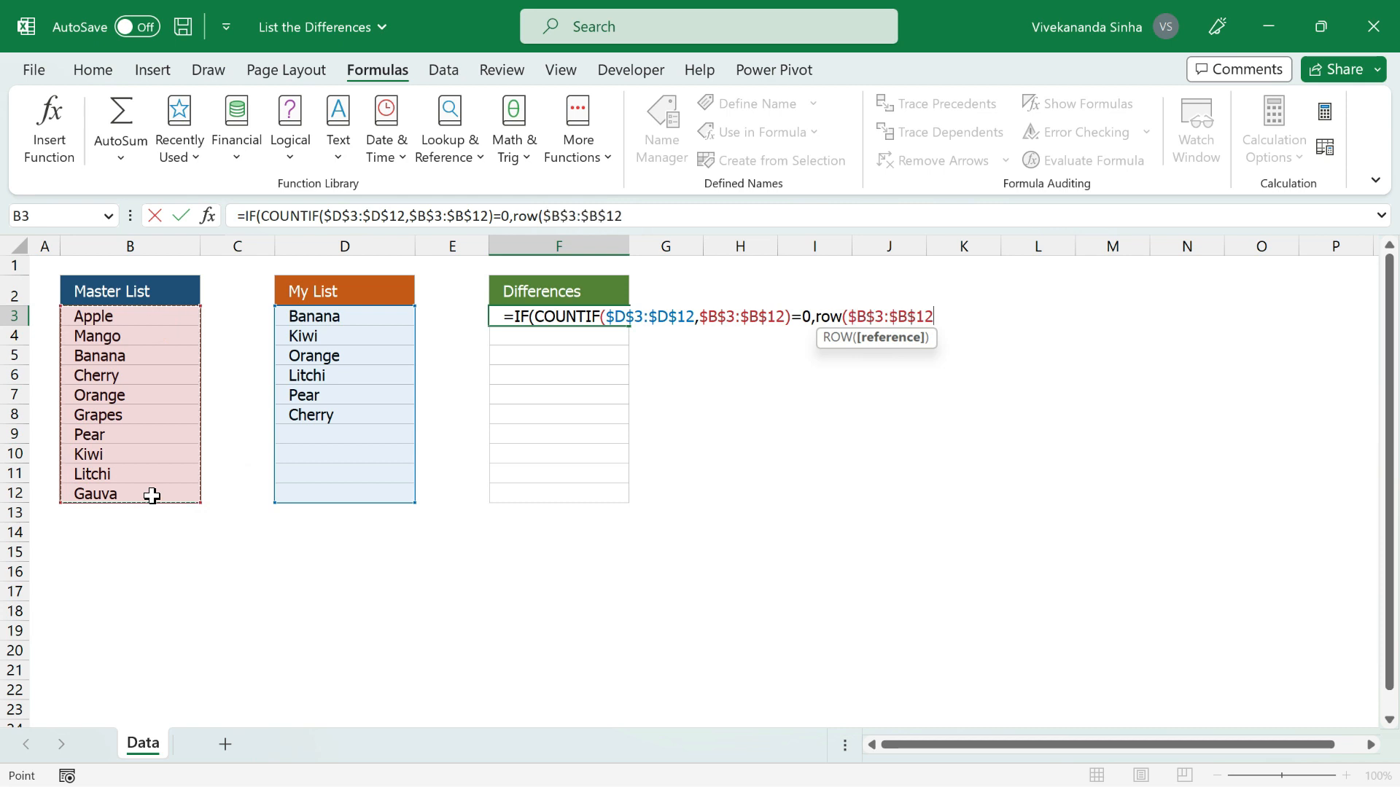
text())
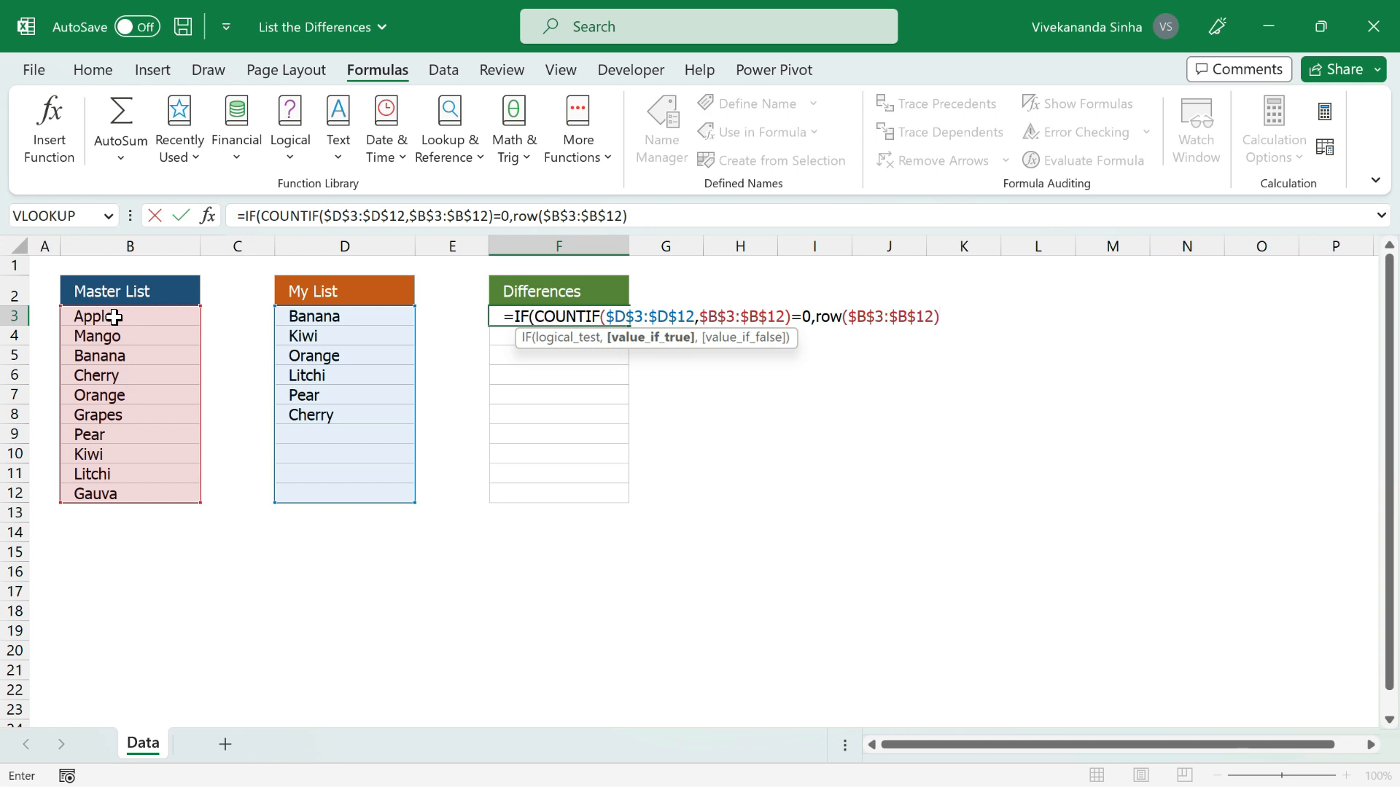
text(-2)
click(961, 316)
text(,)
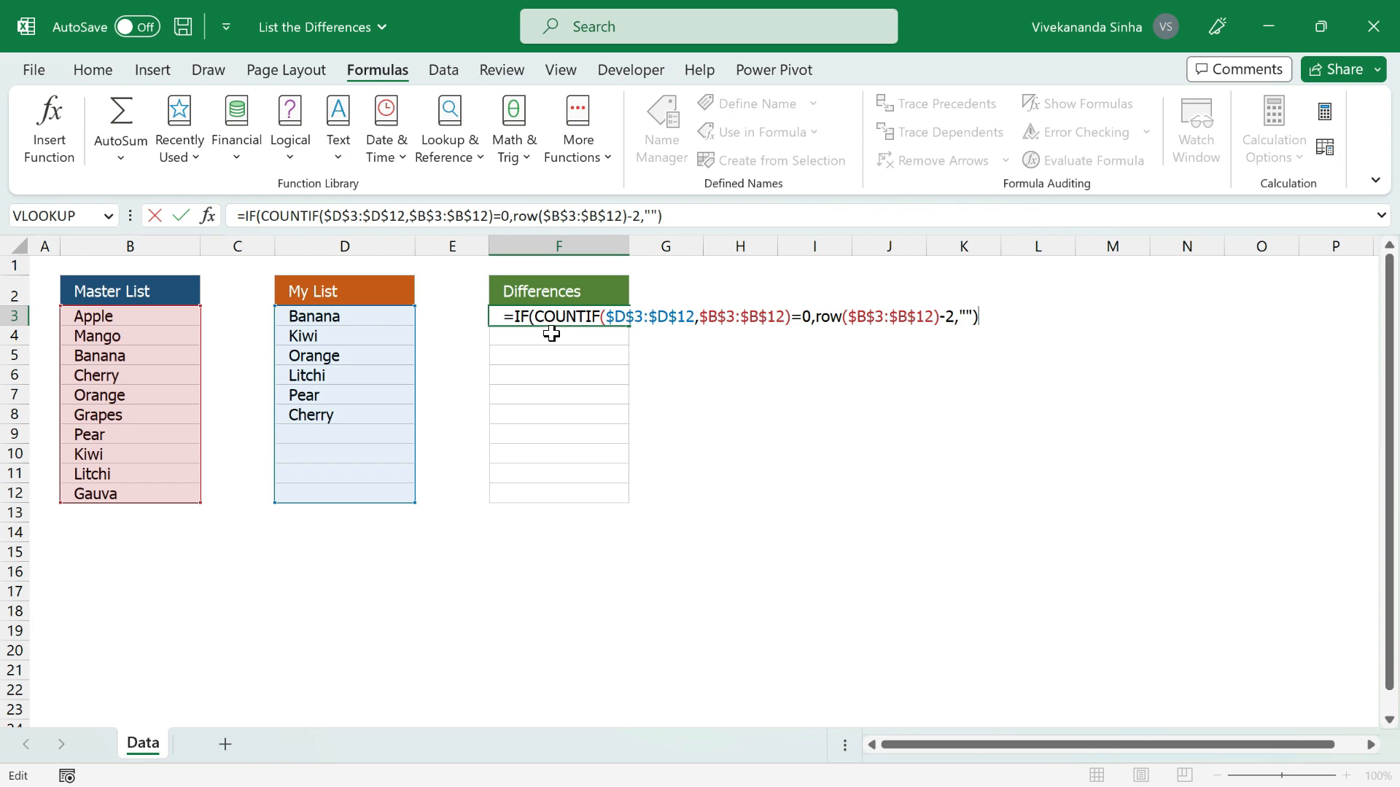
Step: Temporarily evaluate the whole IF expression in F3 to inspect the returned positions, and restore the formula
drag(514, 315, 1037, 350)
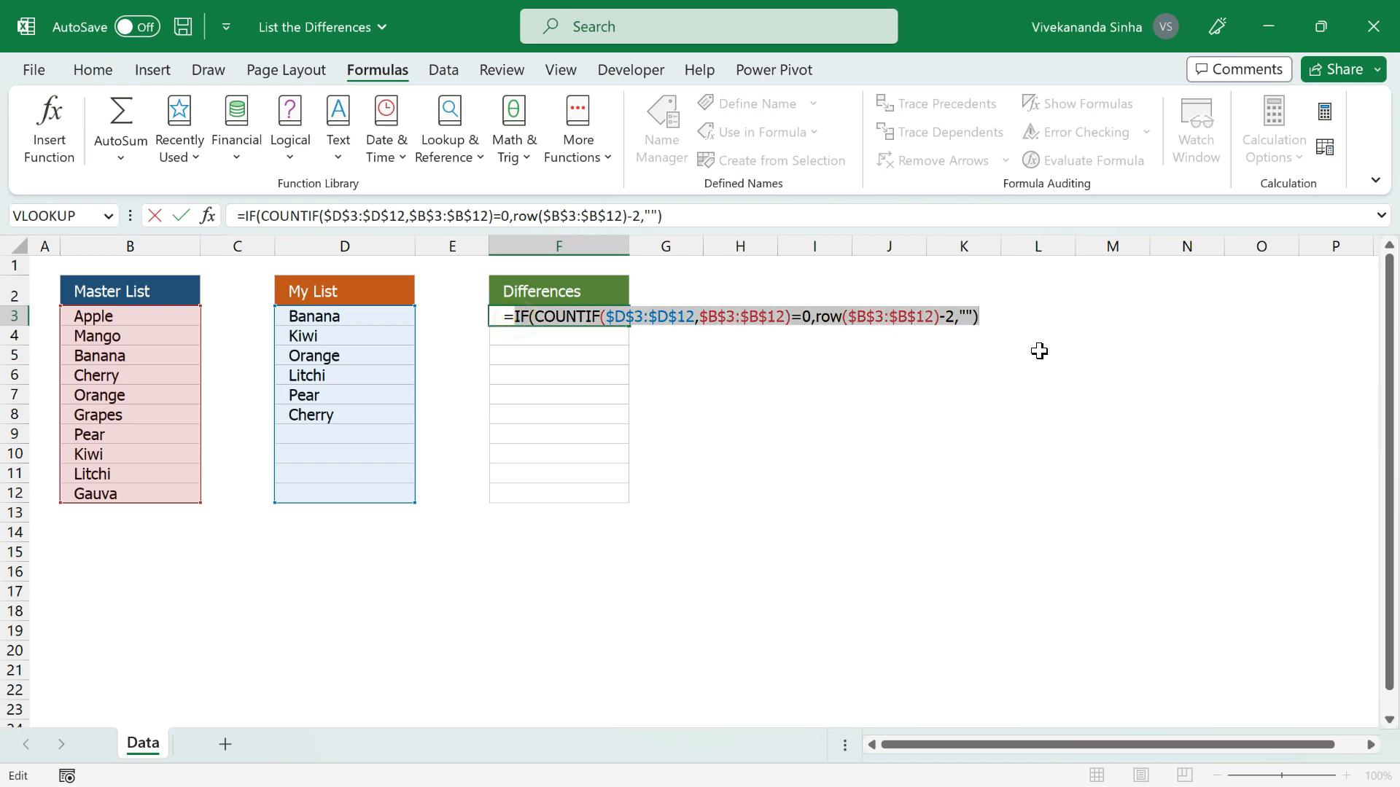
click(1326, 111)
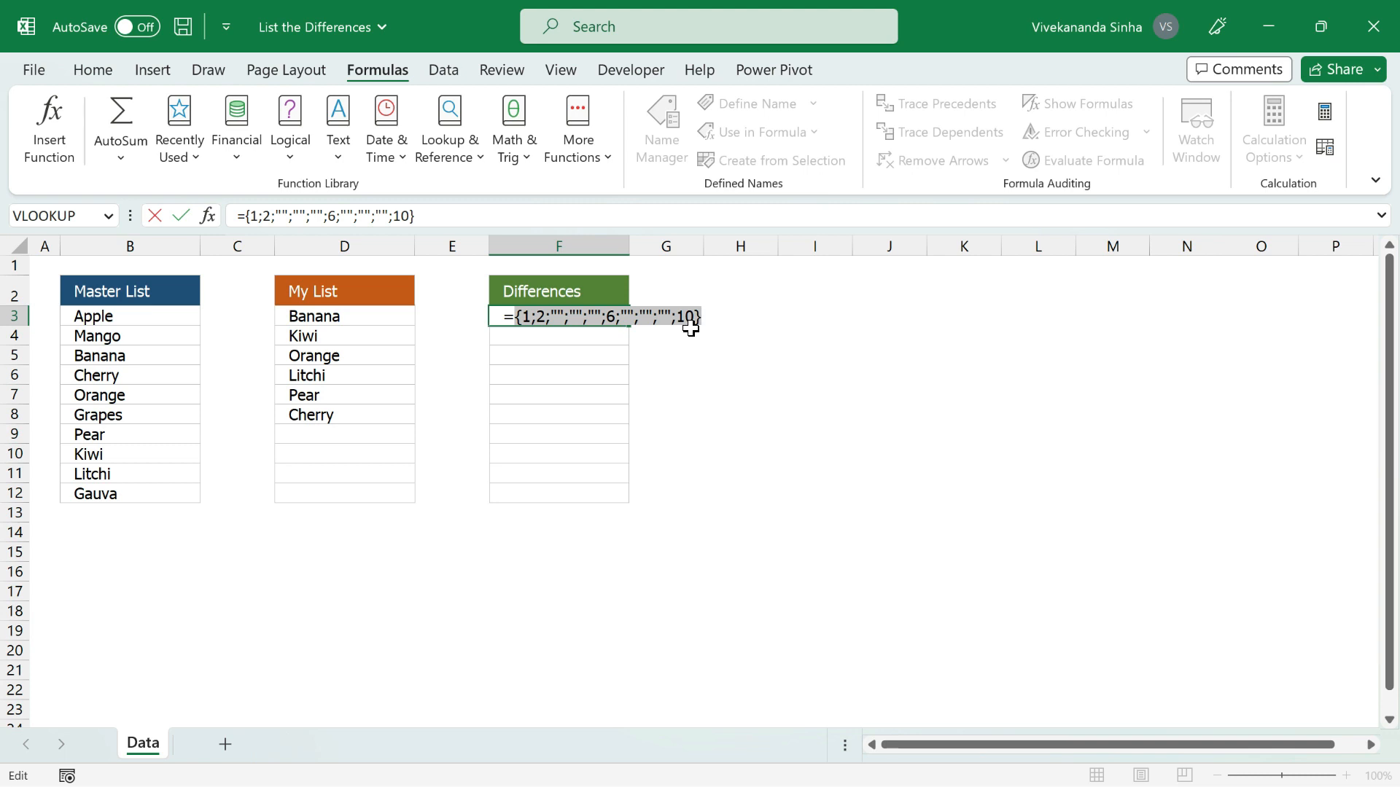
key(ctrl+z)
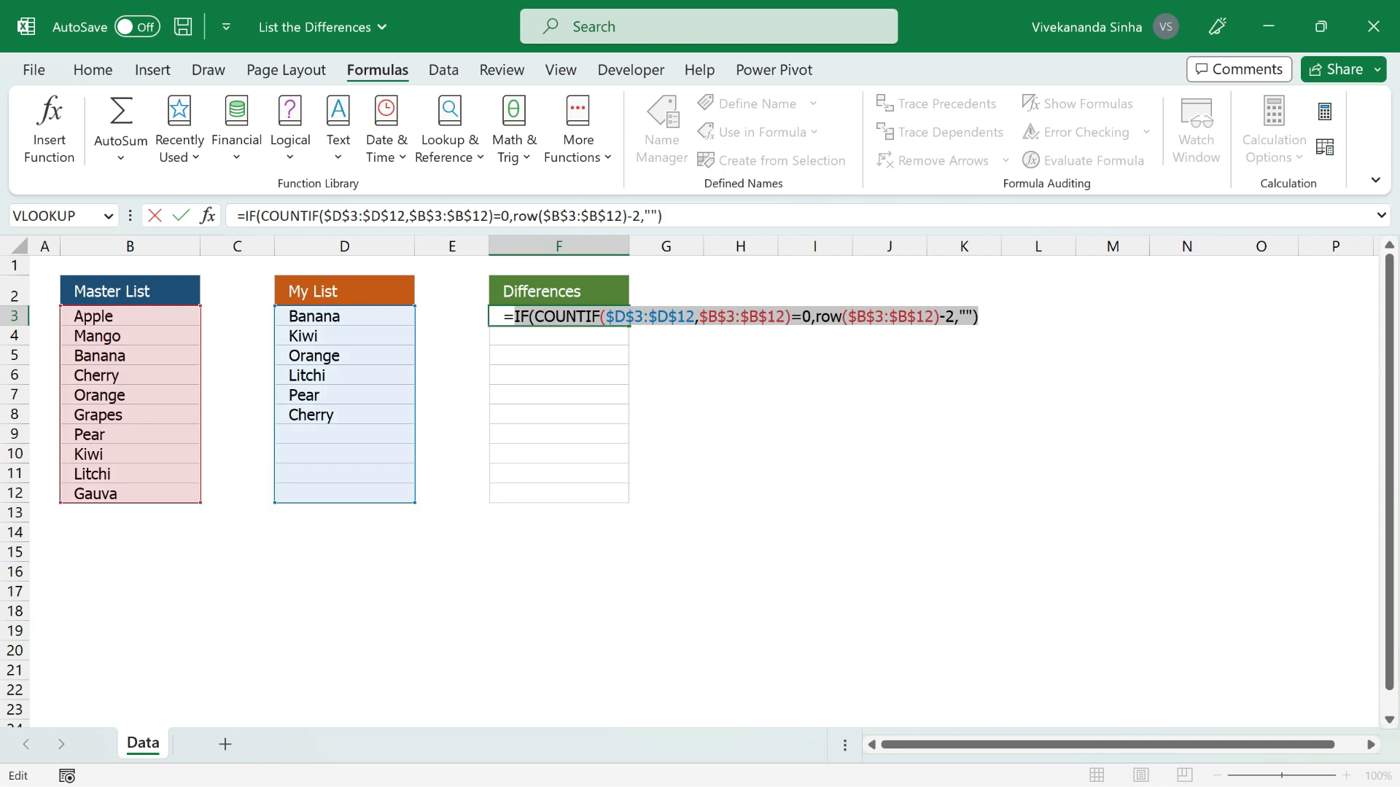
Step: Nest the IF expression as the array of a Small function with row(A1) as its k argument
click(513, 315)
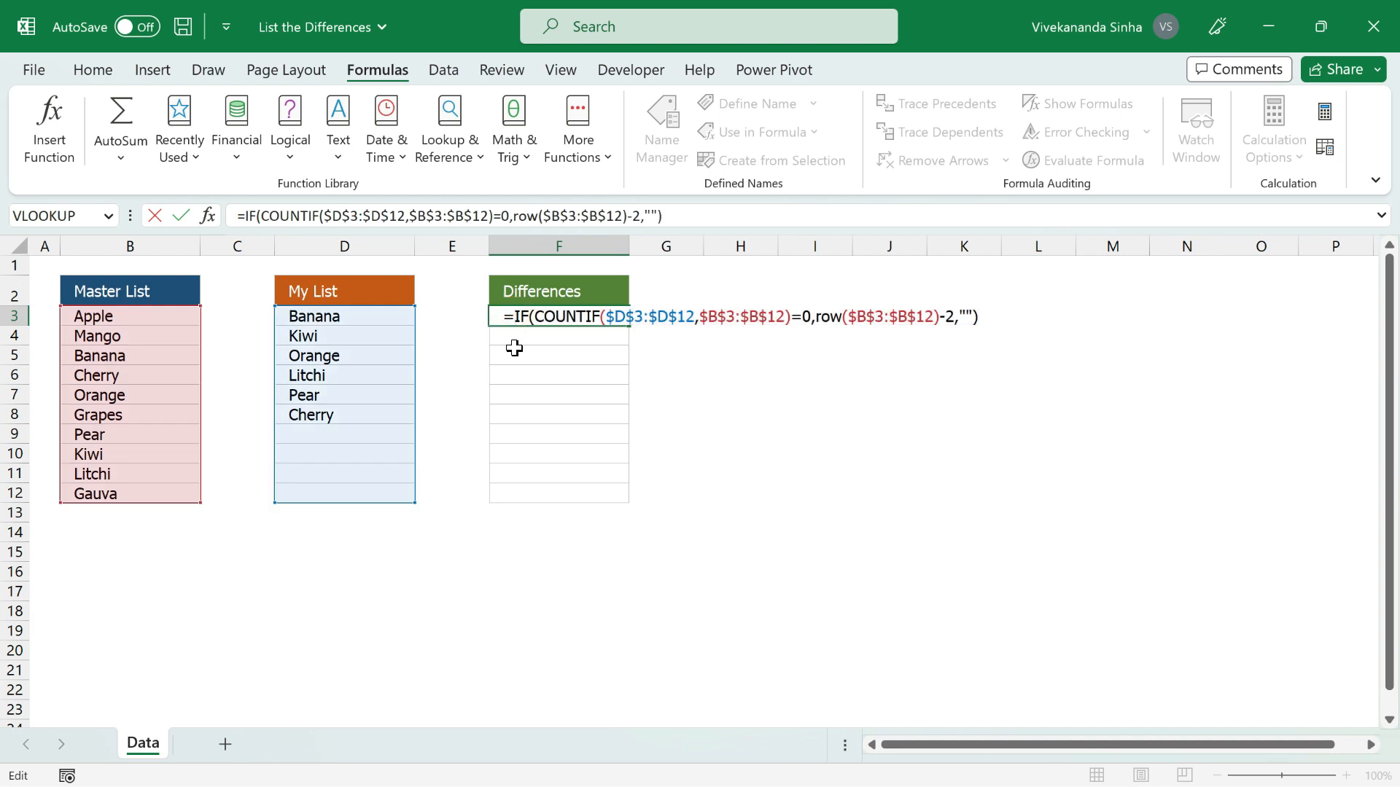
text(Small()
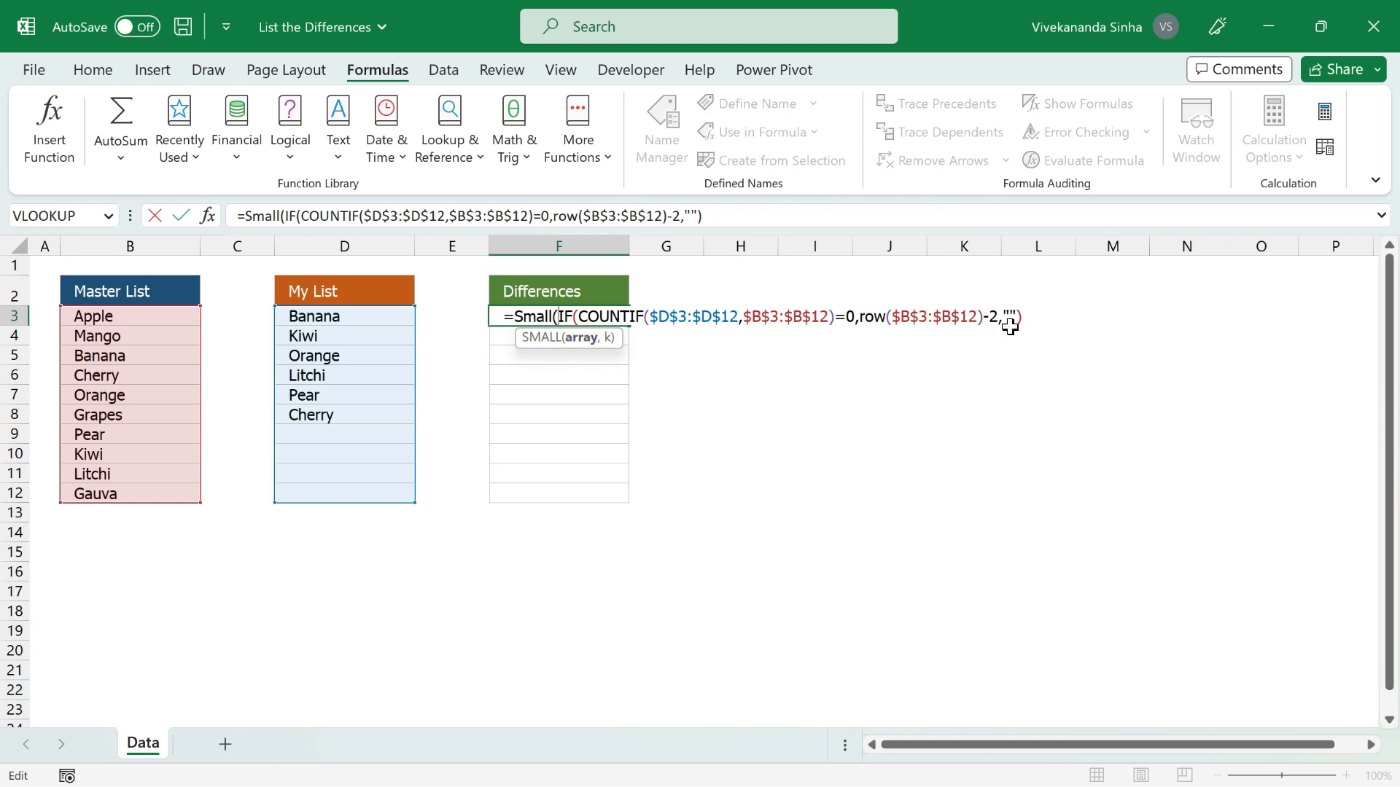
text(,)
text(row(A1))
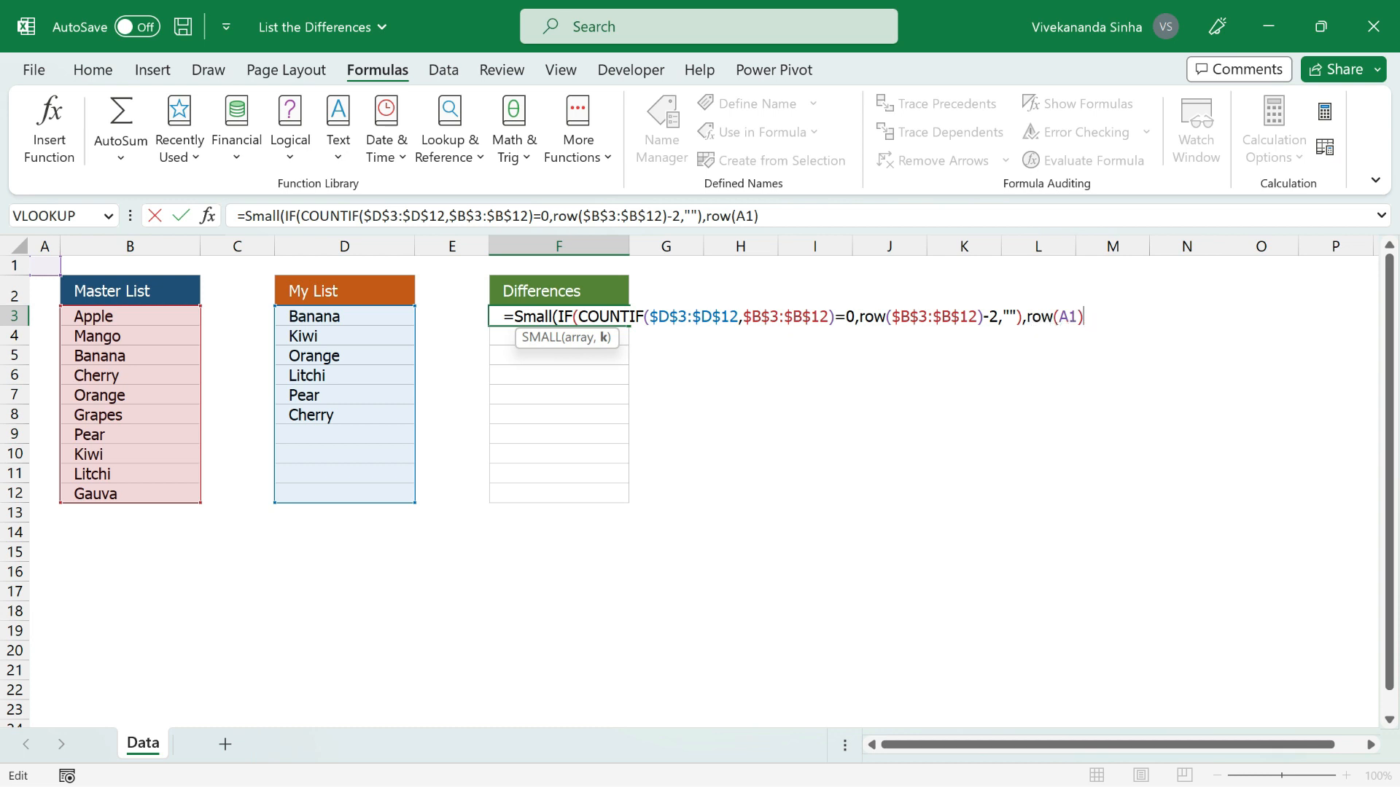
text())
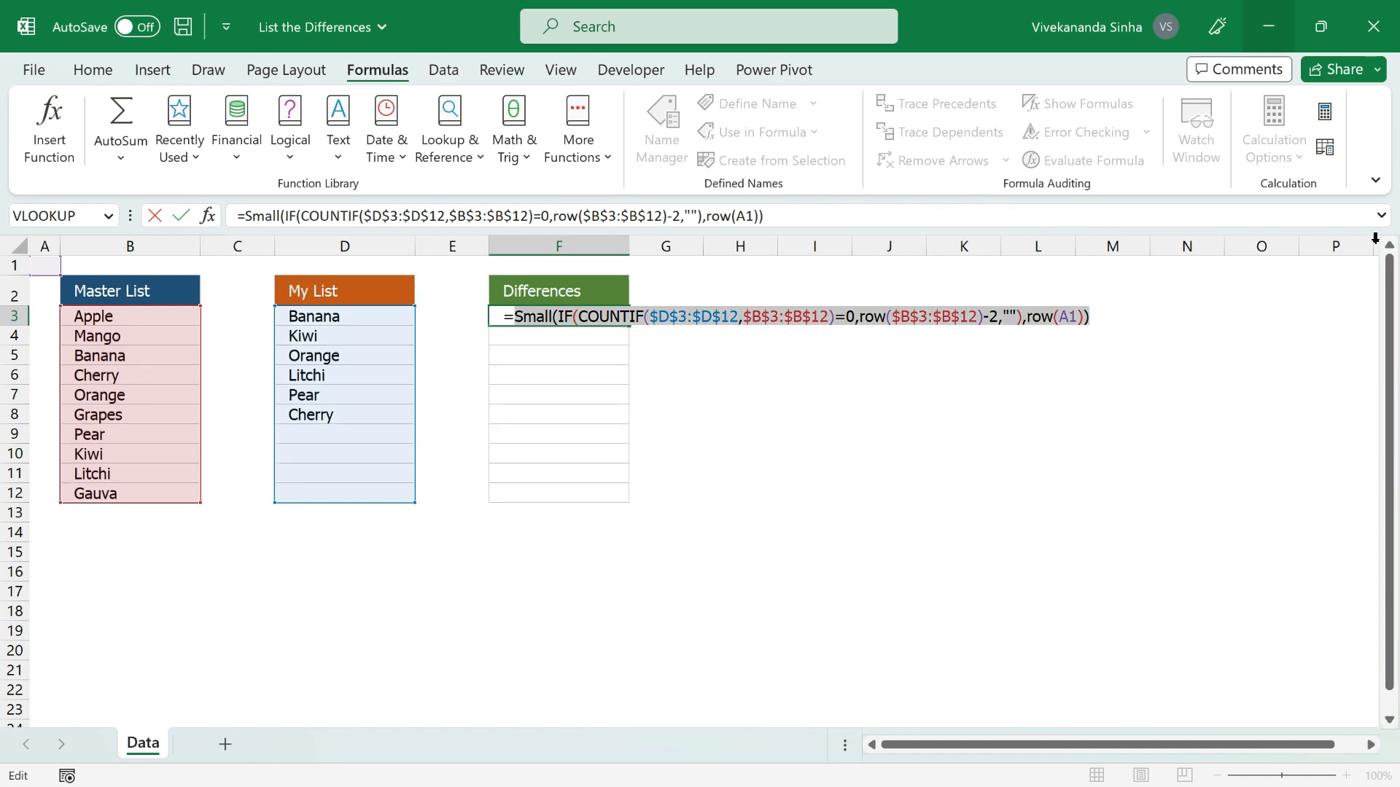
Step: Temporarily evaluate the complete Small expression in F3 to check its value, and restore the formula
click(1325, 111)
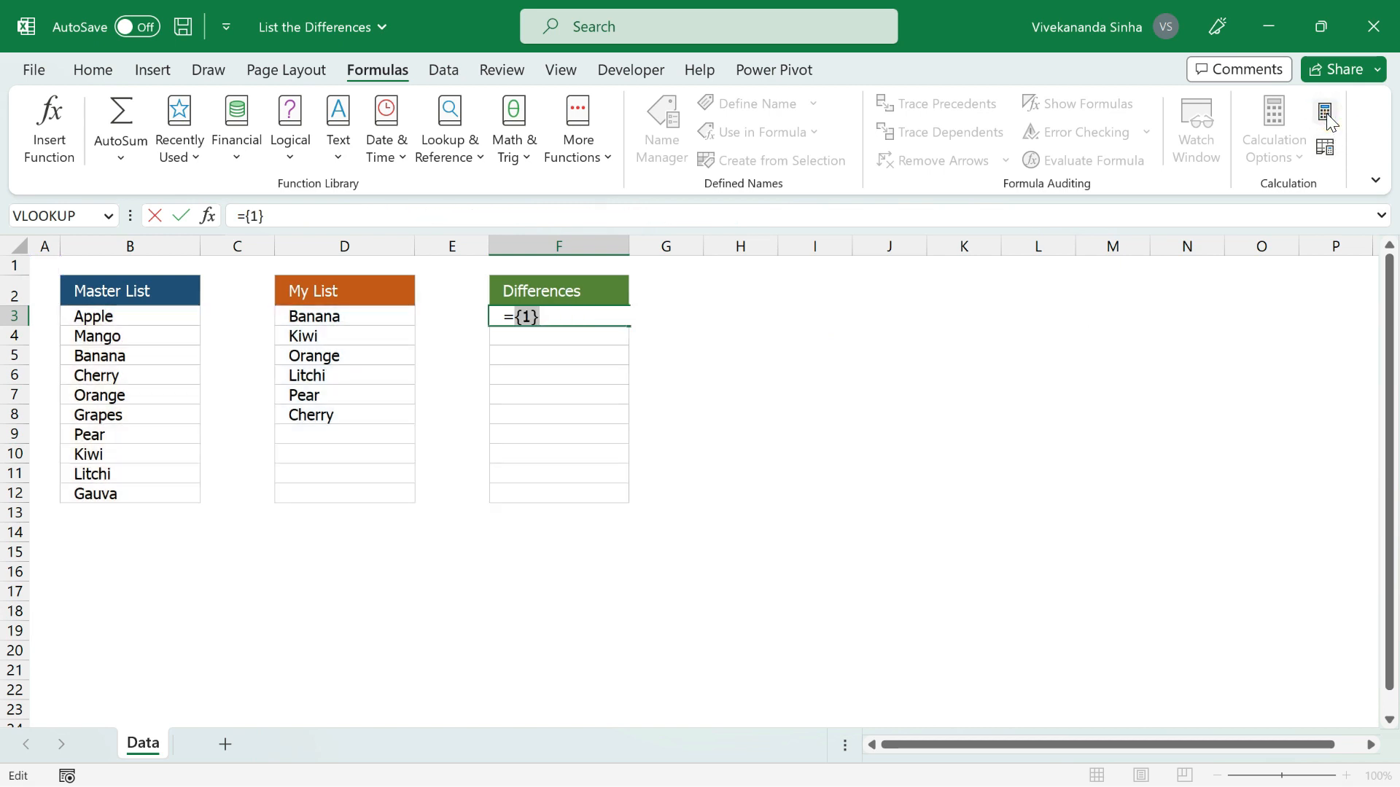
key(ctrl+z)
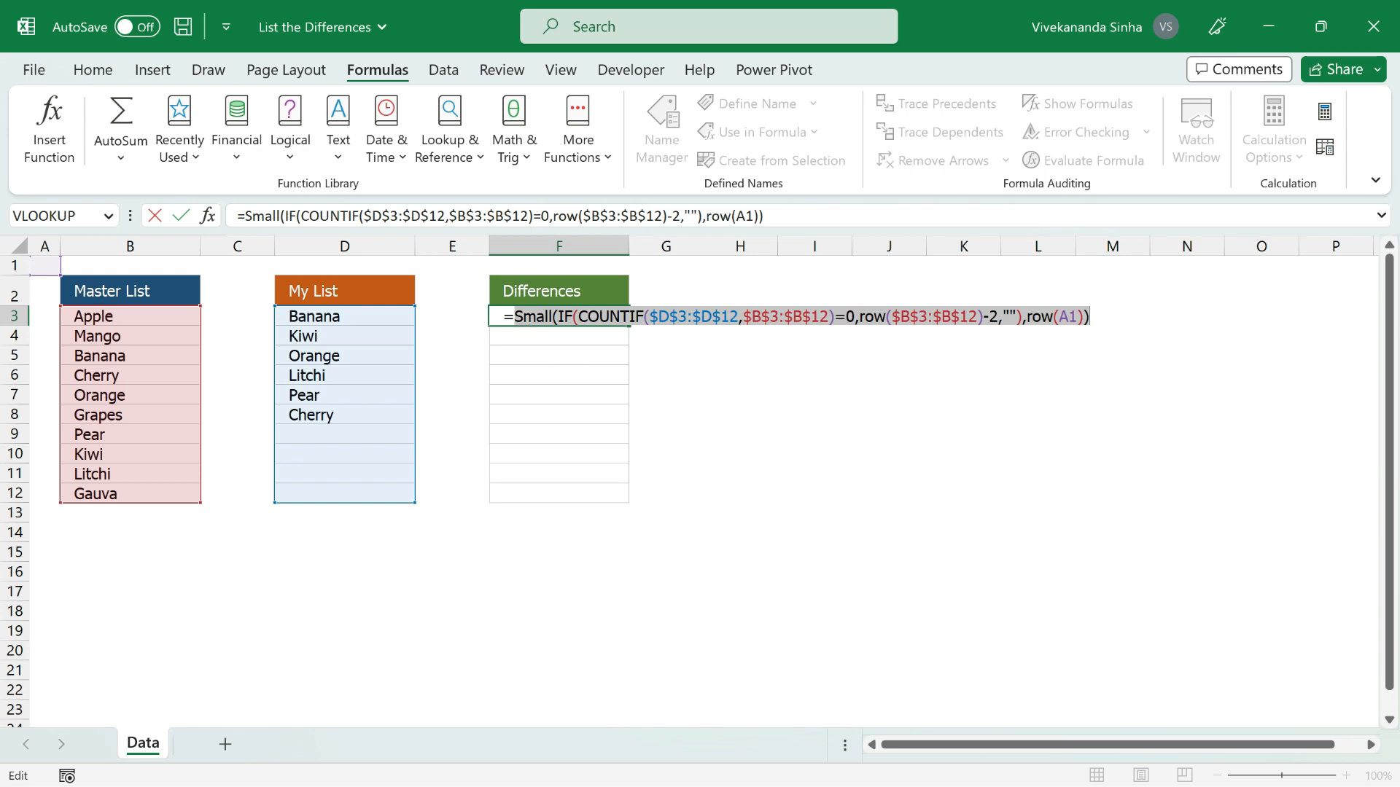
Step: Wrap the Small expression in F3 in INDEX with $B$3:$B$12 as the array, close the parenthesis and commit the formula
click(513, 317)
text(IND)
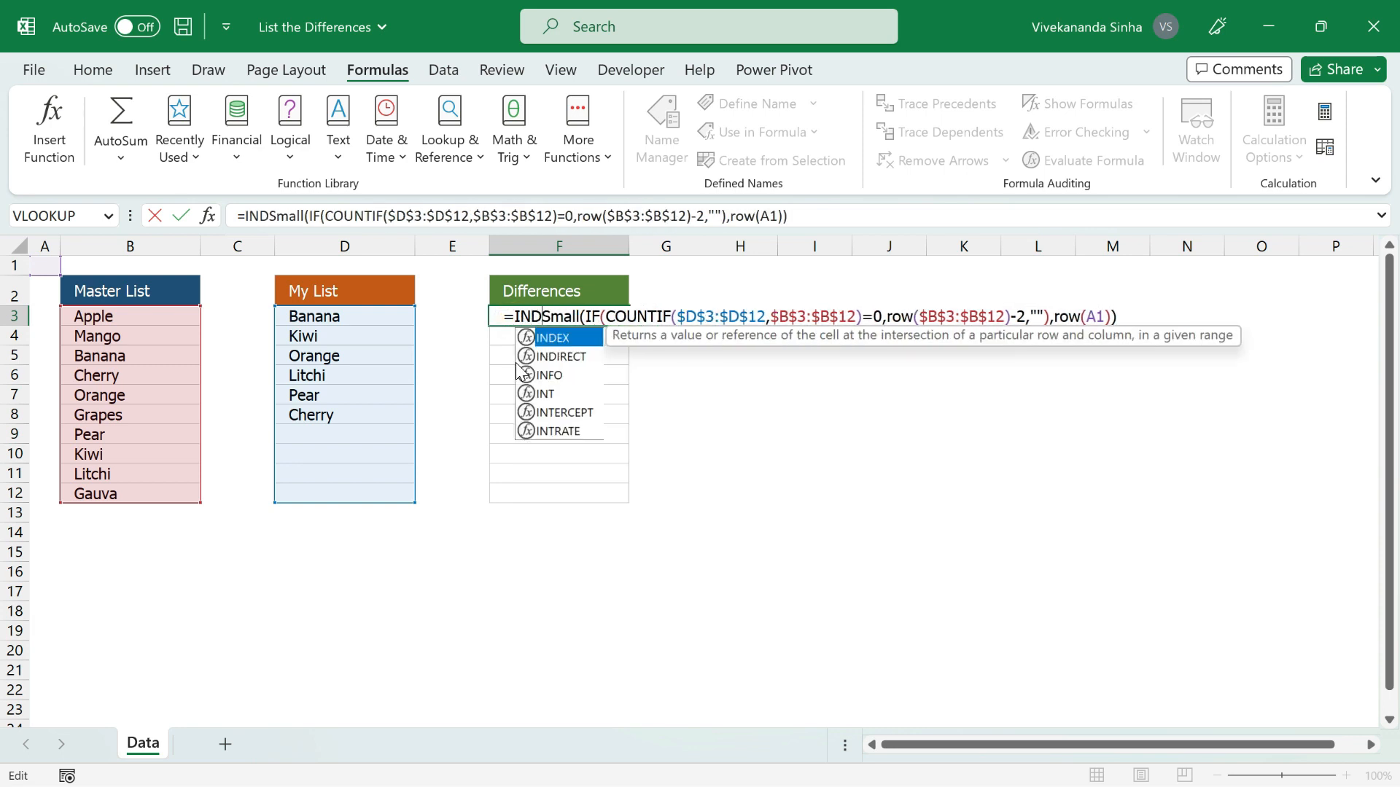
text(EX)
key(Tab)
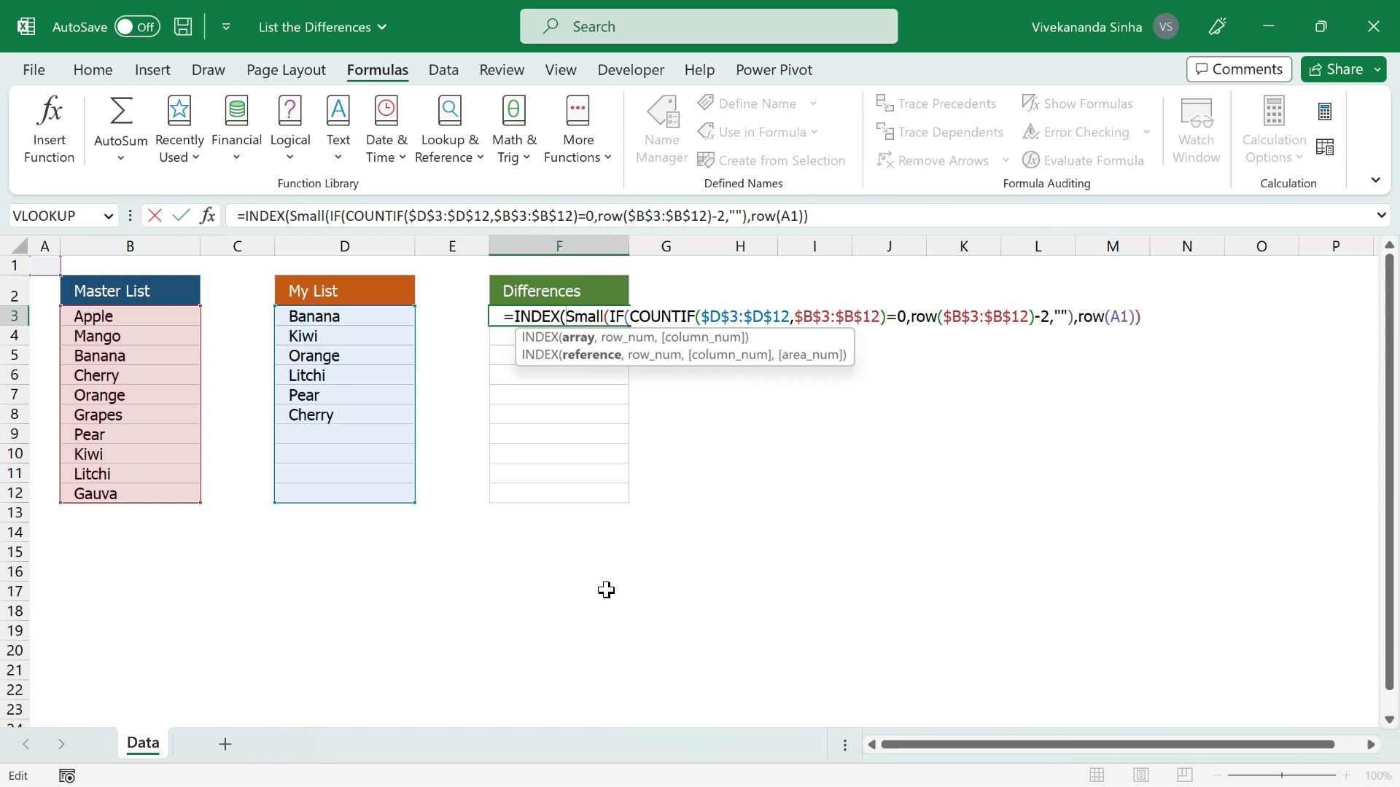
drag(164, 313, 151, 494)
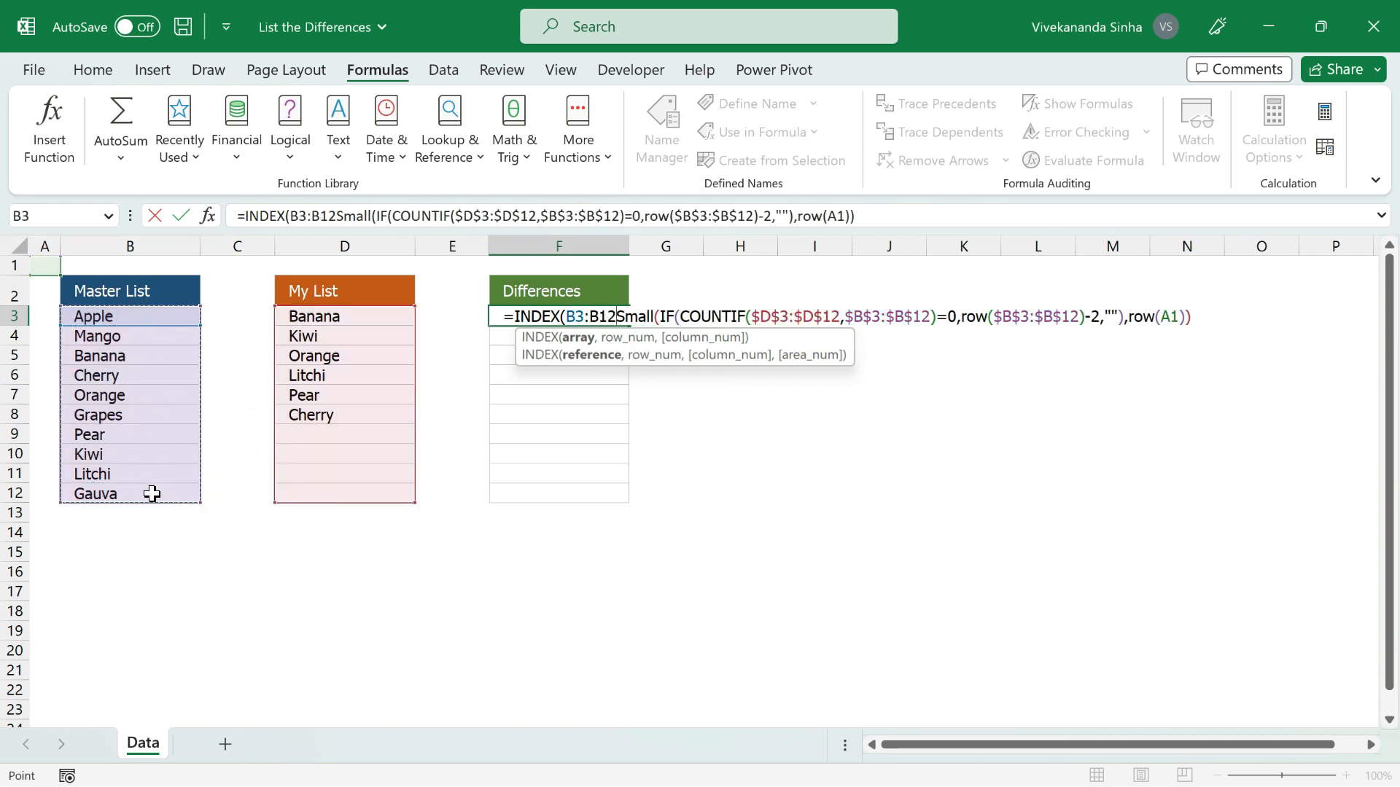
key(F4)
text(,)
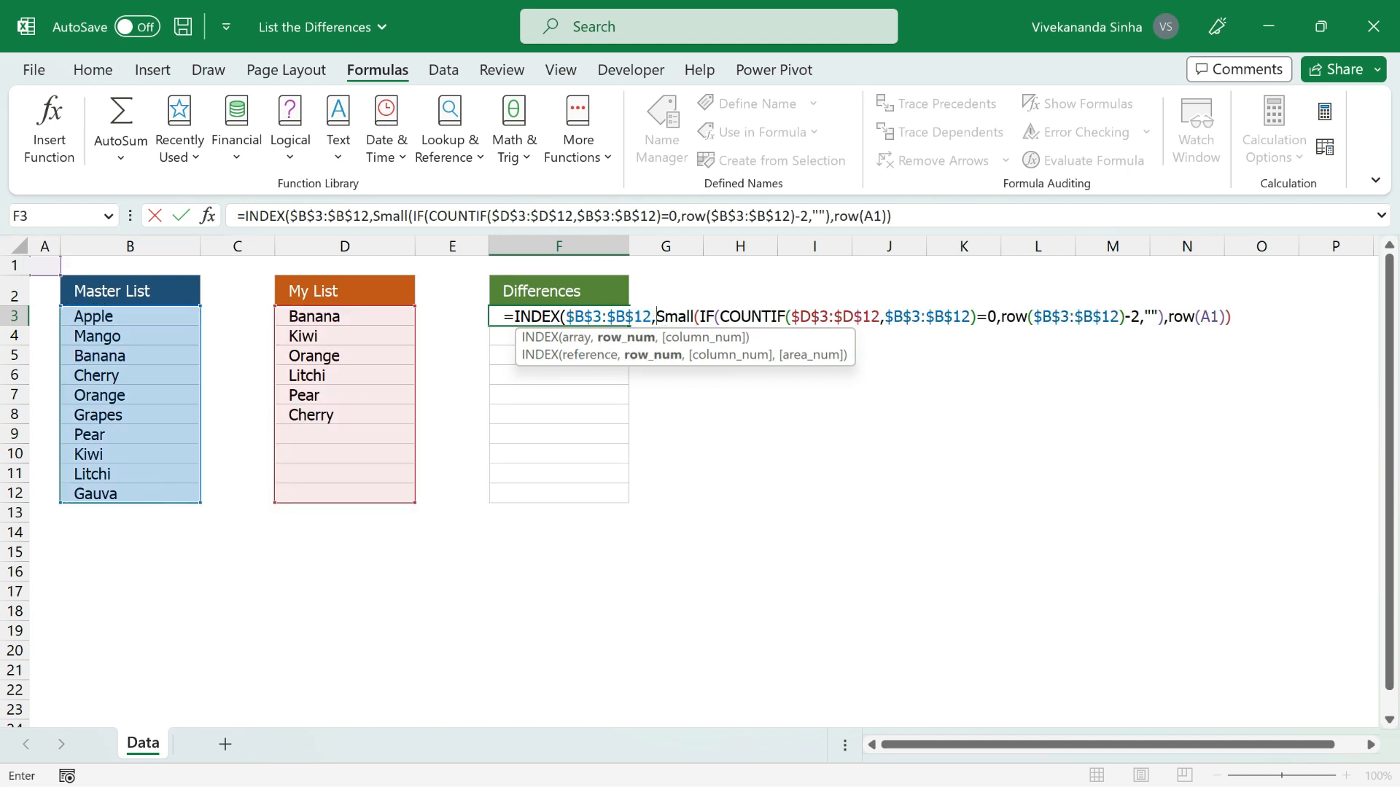
drag(656, 316, 1231, 316)
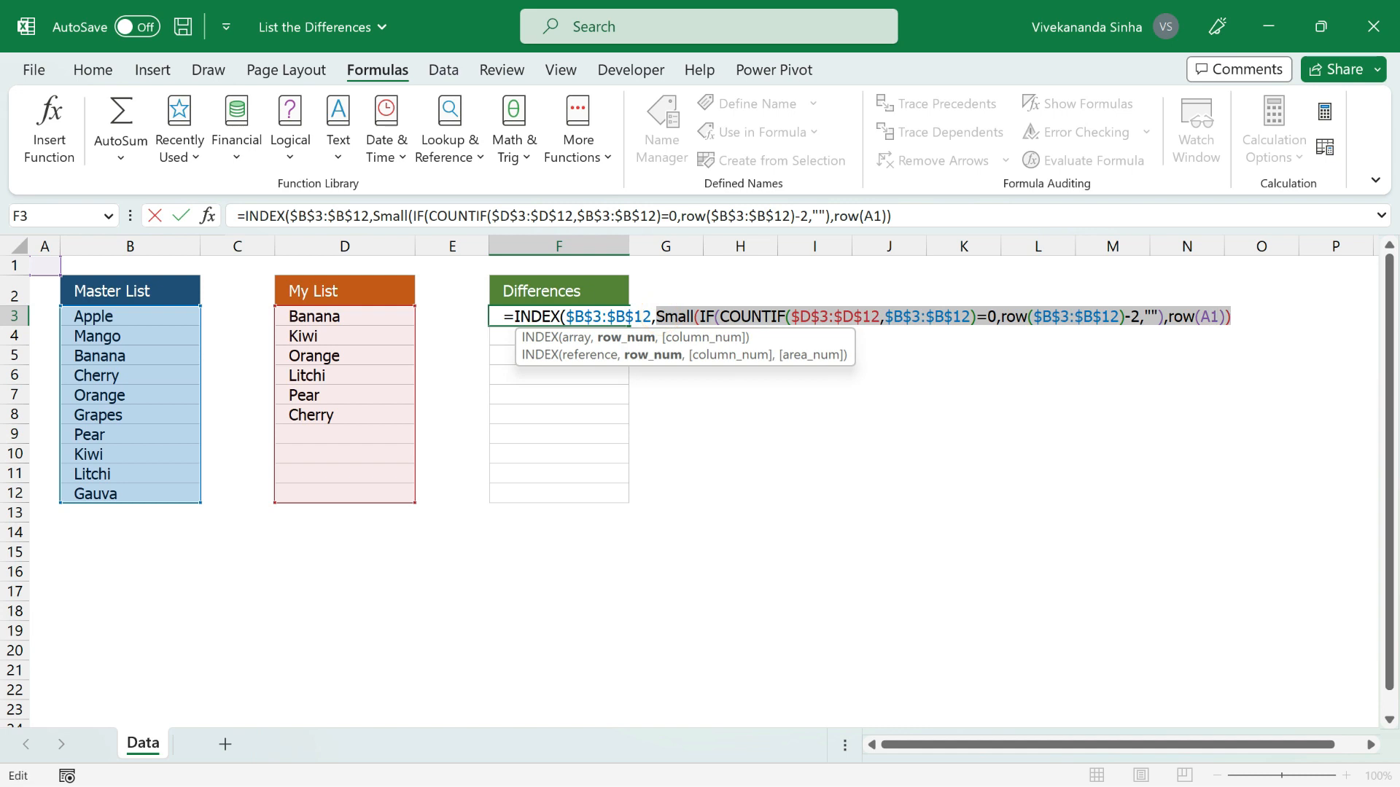
click(1254, 318)
text())
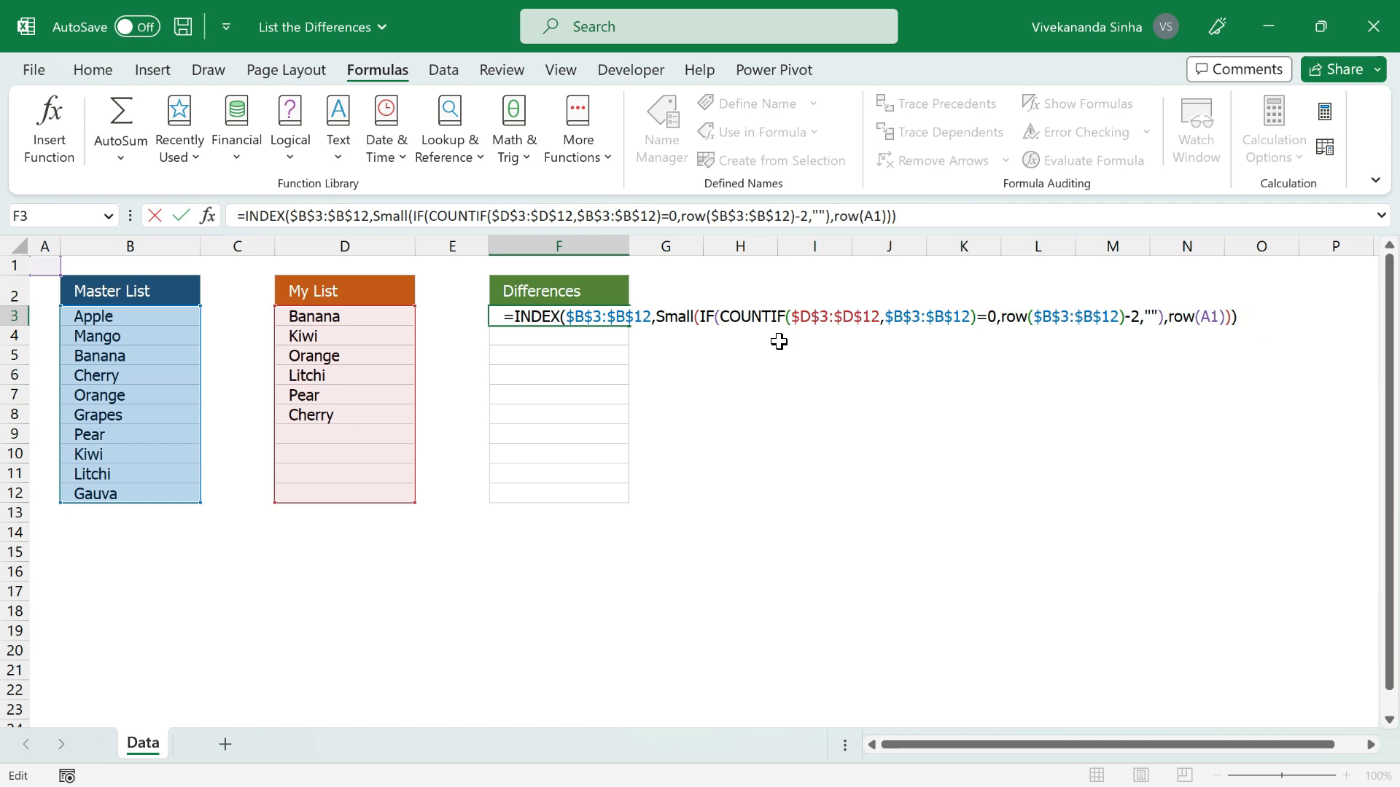
key(Return)
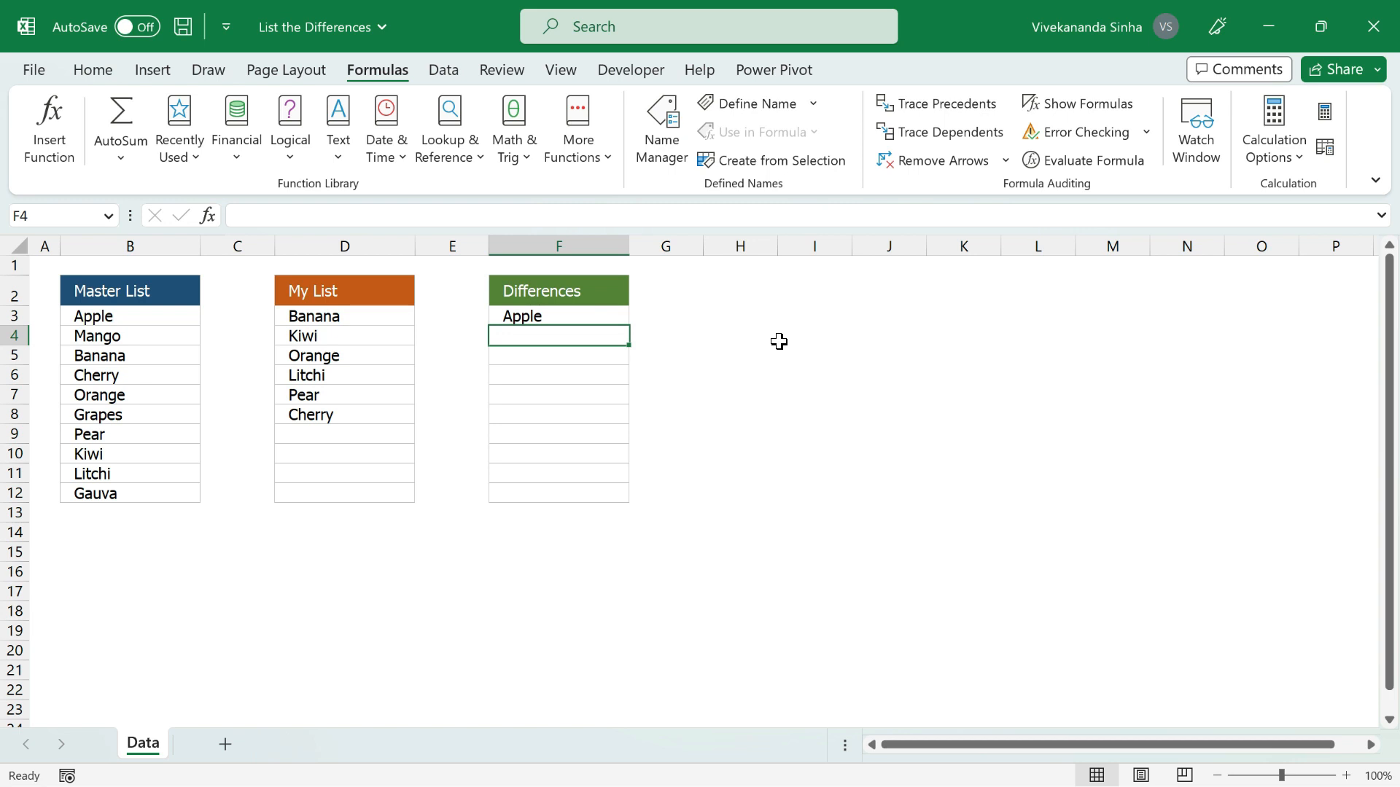
Step: Fill the F3 formula down through F12 and step through the copied formulas down to F6
click(565, 315)
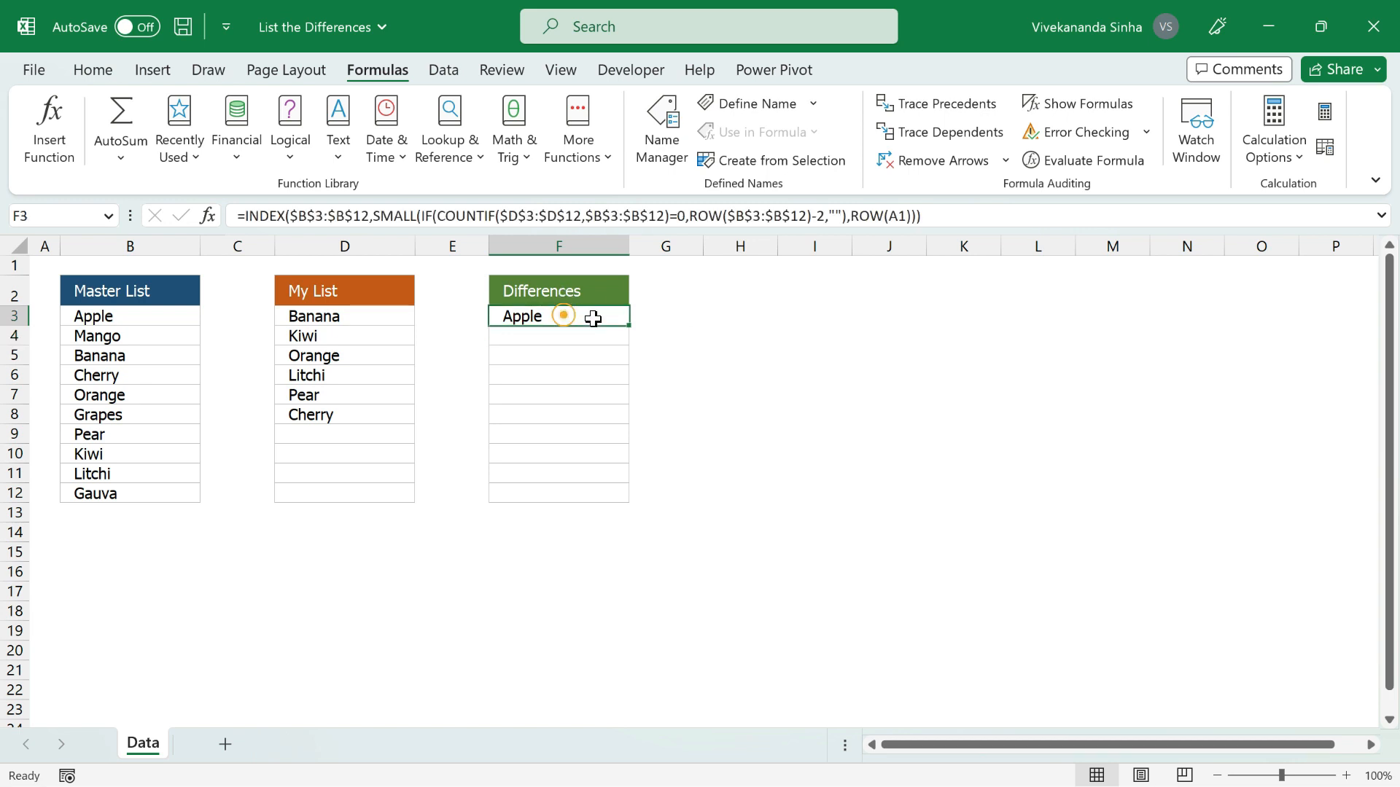
drag(629, 325, 616, 496)
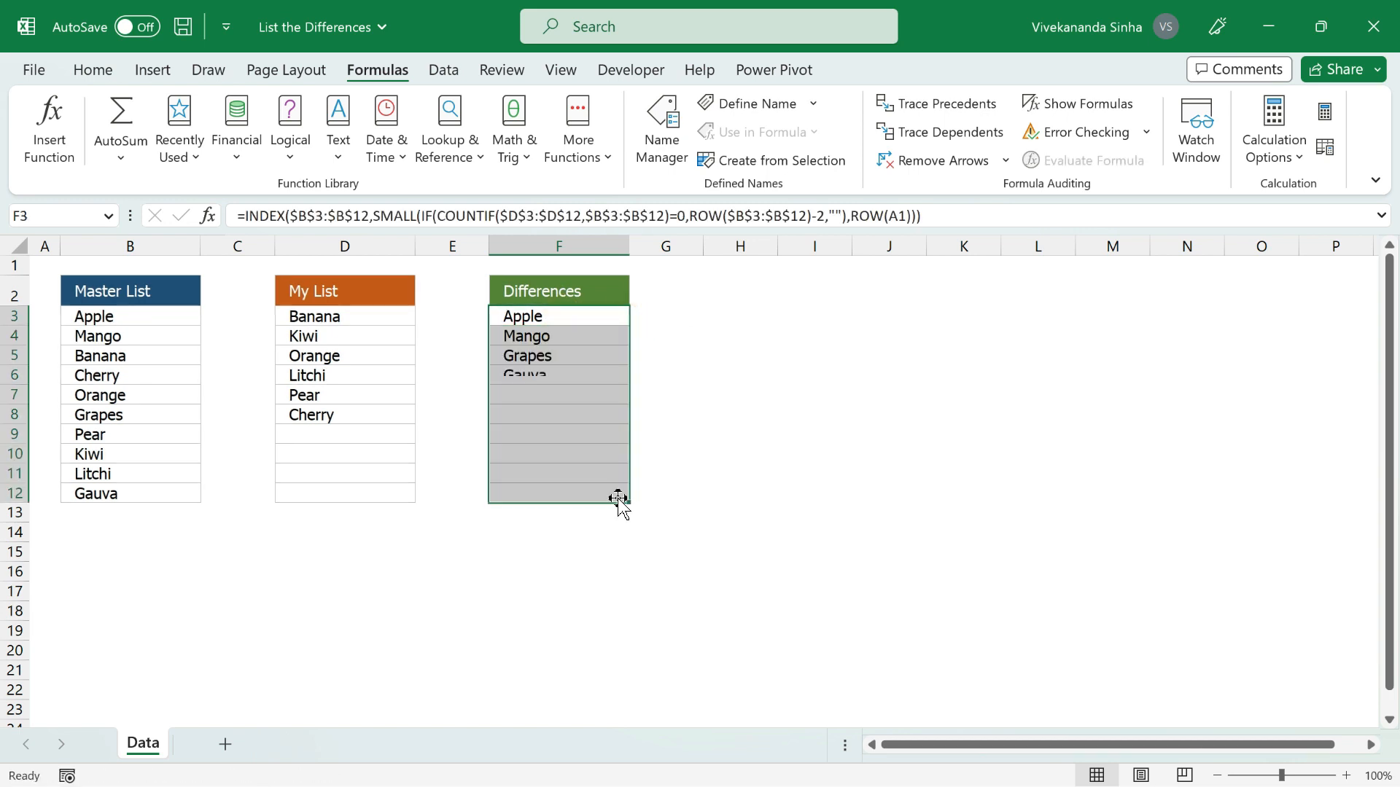
click(535, 316)
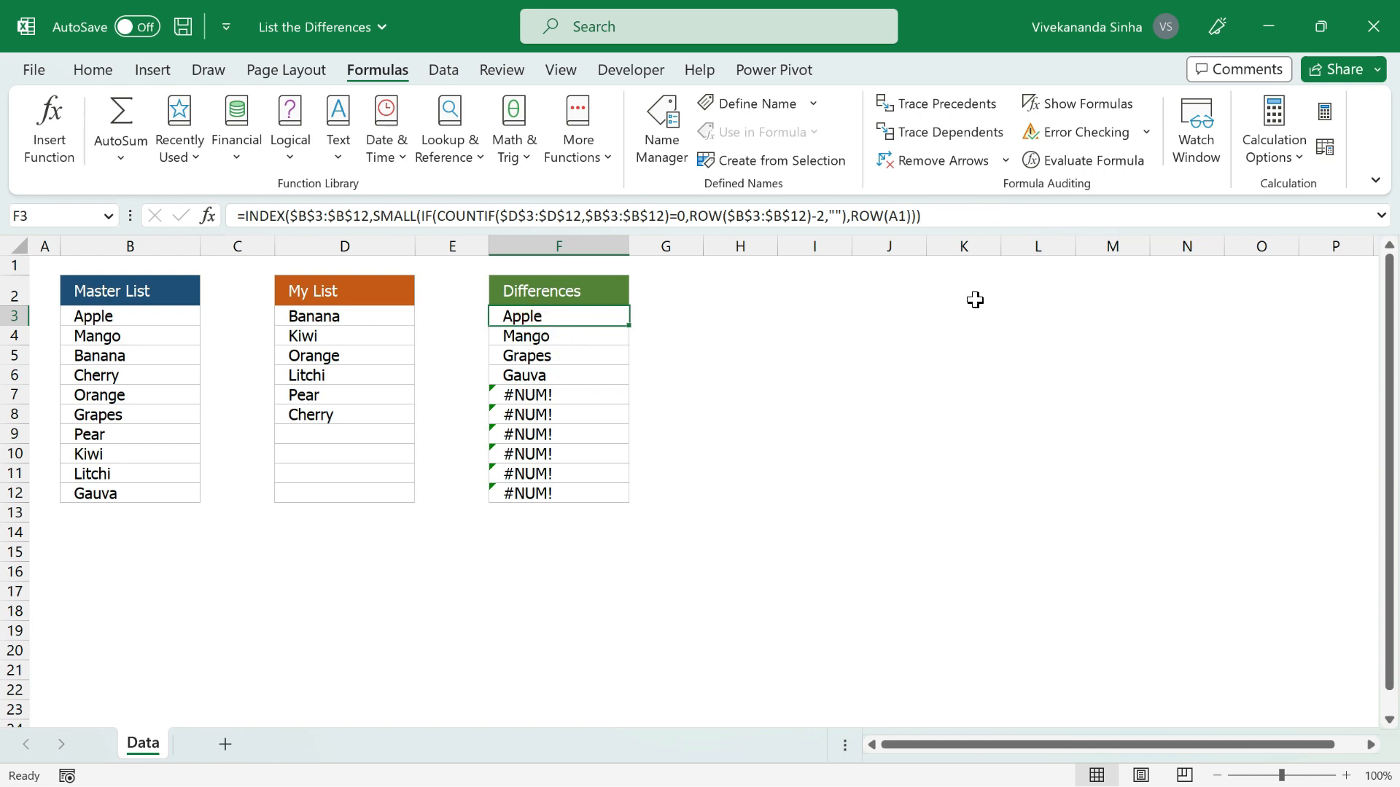
key(Down)
key(Down)
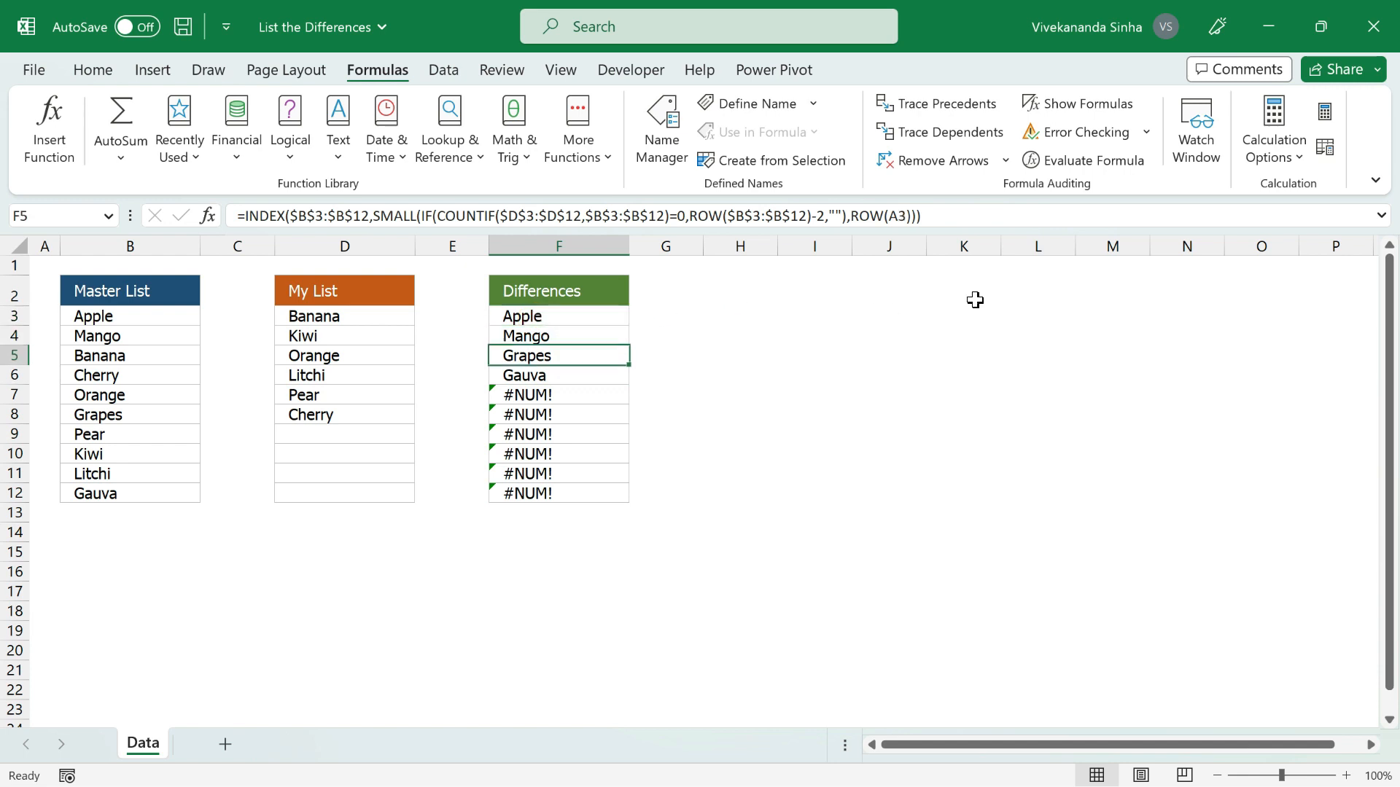
key(Down)
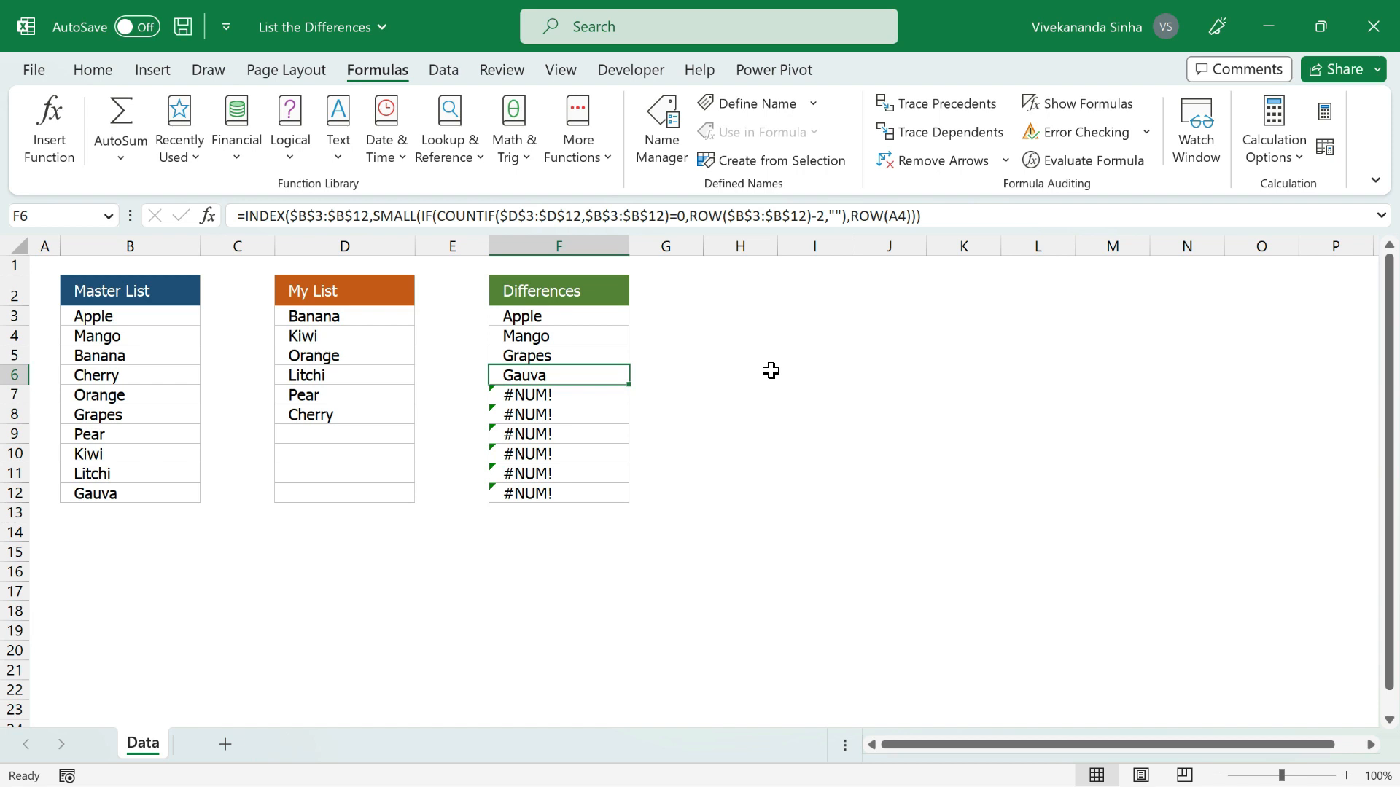
Step: Re-enter the F3 formula as an array formula and fill it down through F12
double_click(589, 315)
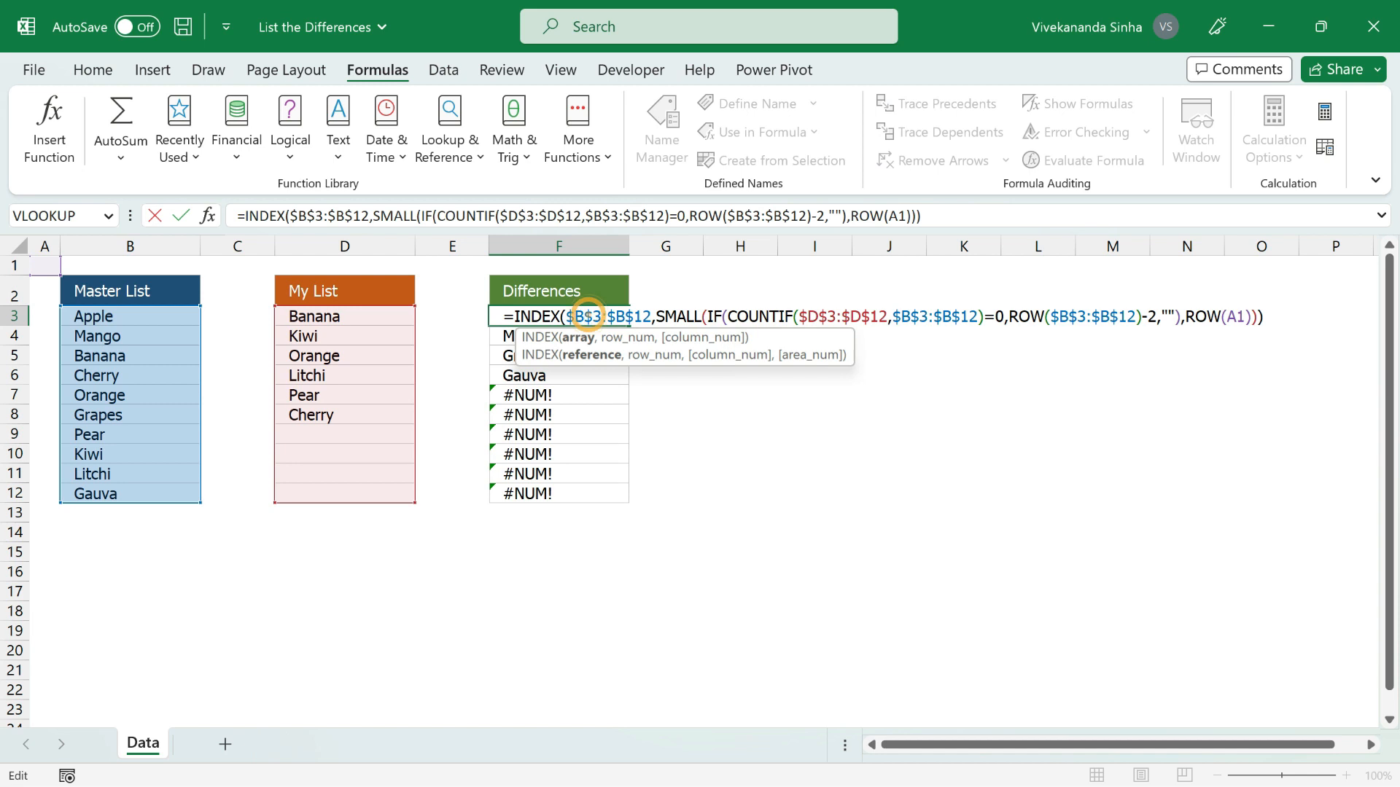
key(ctrl+shift+Return)
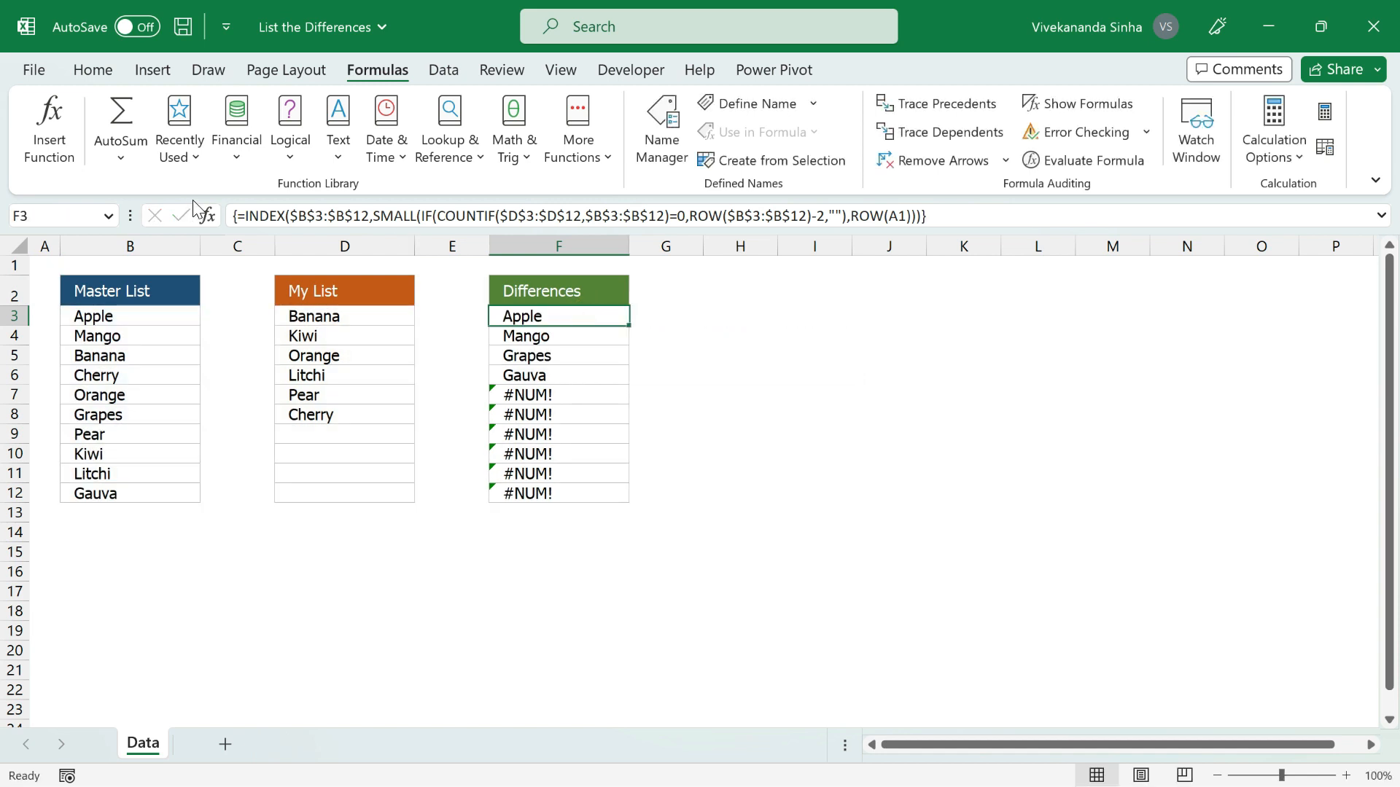
drag(628, 325, 623, 494)
drag(624, 498, 624, 498)
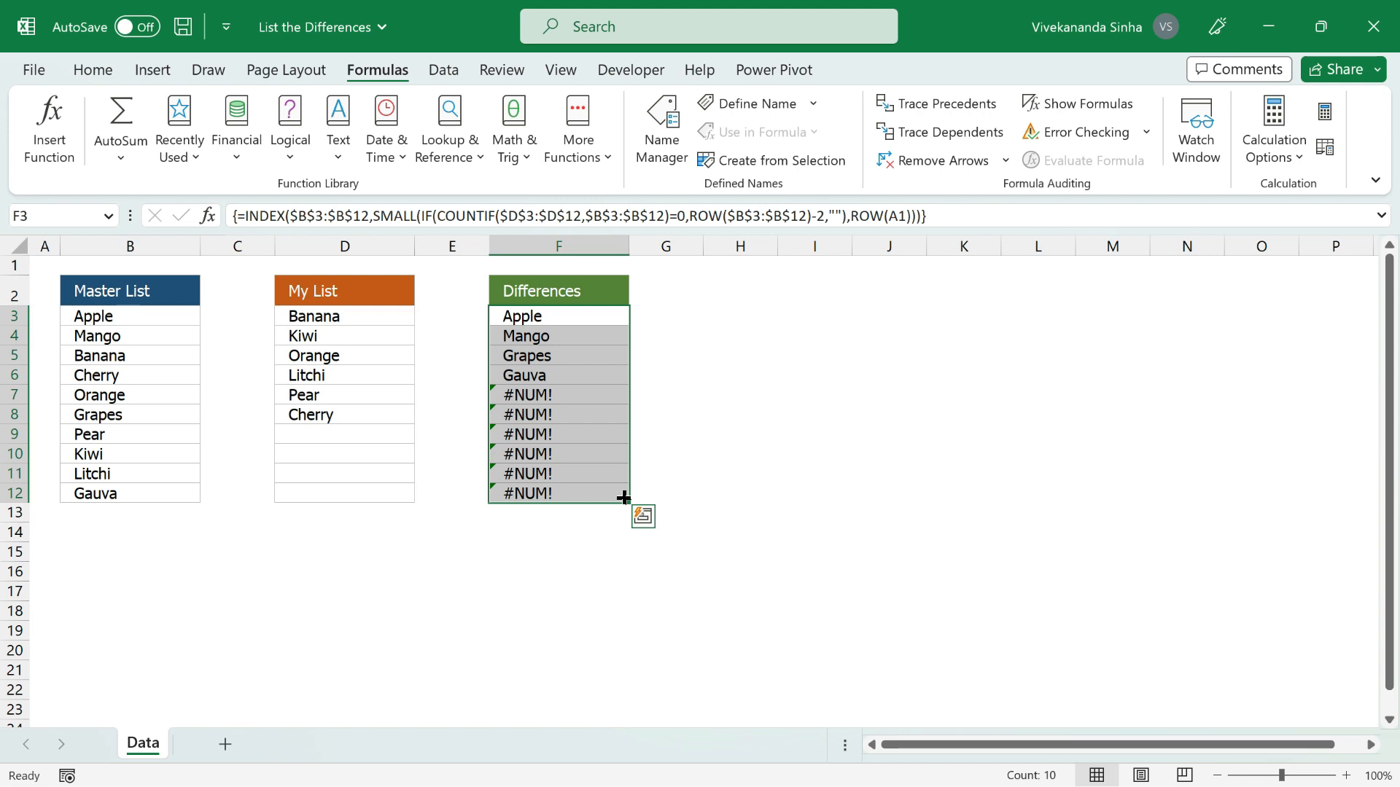
Step: Wrap the F3 formula in IFERROR with "" as the fallback, enter it as an array formula and fill it down through F12
click(540, 319)
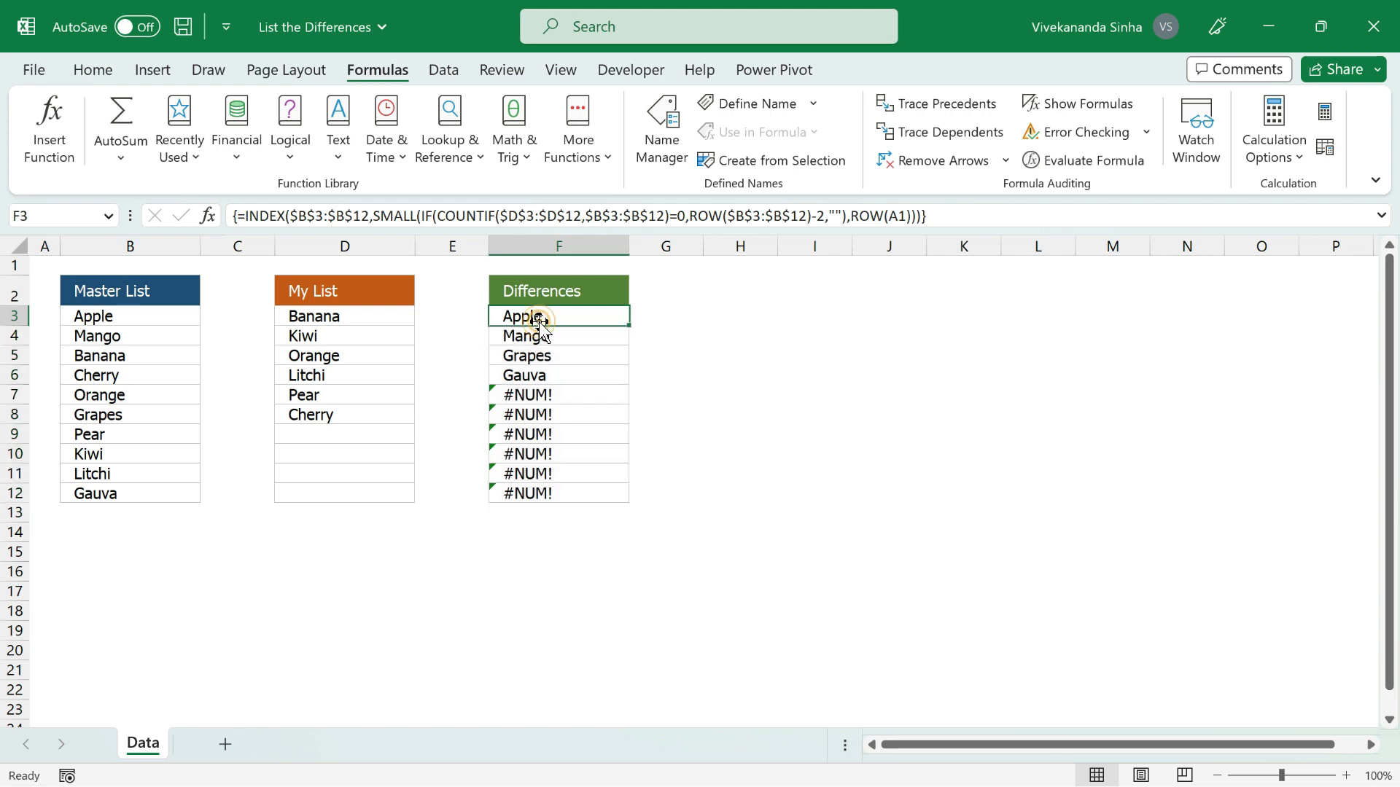
click(245, 216)
text(IFERROR()
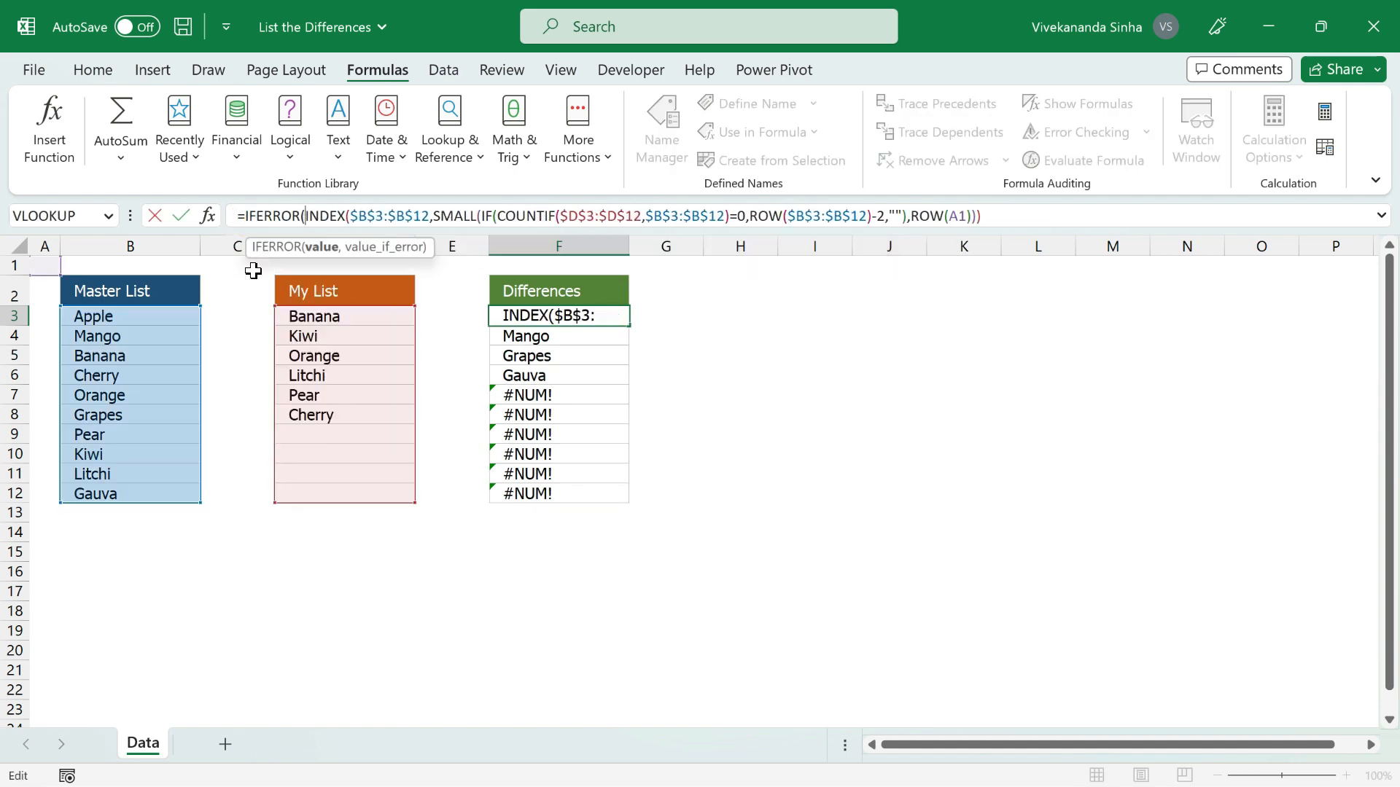
click(1012, 212)
text(,""))
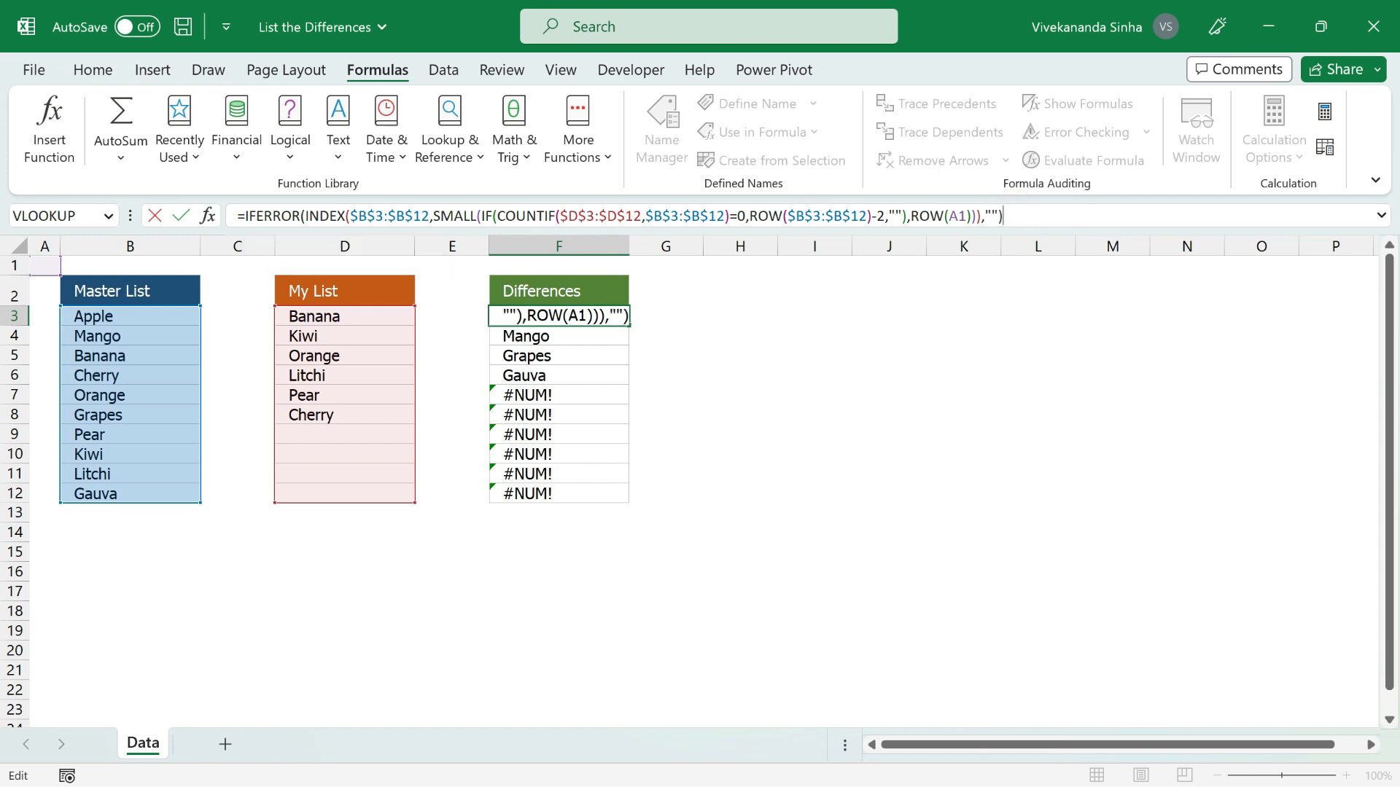
key(ctrl+shift+Return)
drag(633, 326, 609, 500)
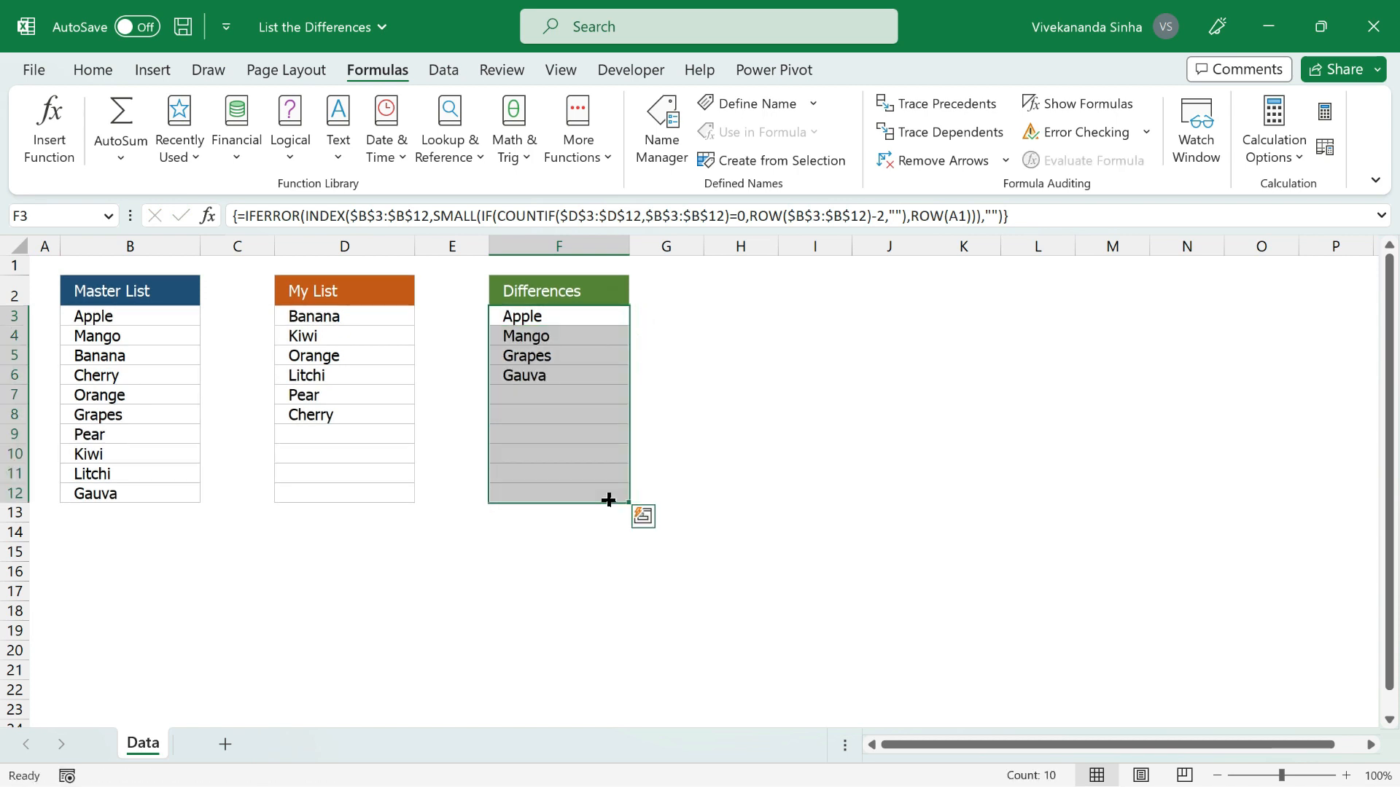
Step: Clear Kiwi from D4 in My List and enter Kiwi in D9 to test the Differences formula
click(314, 339)
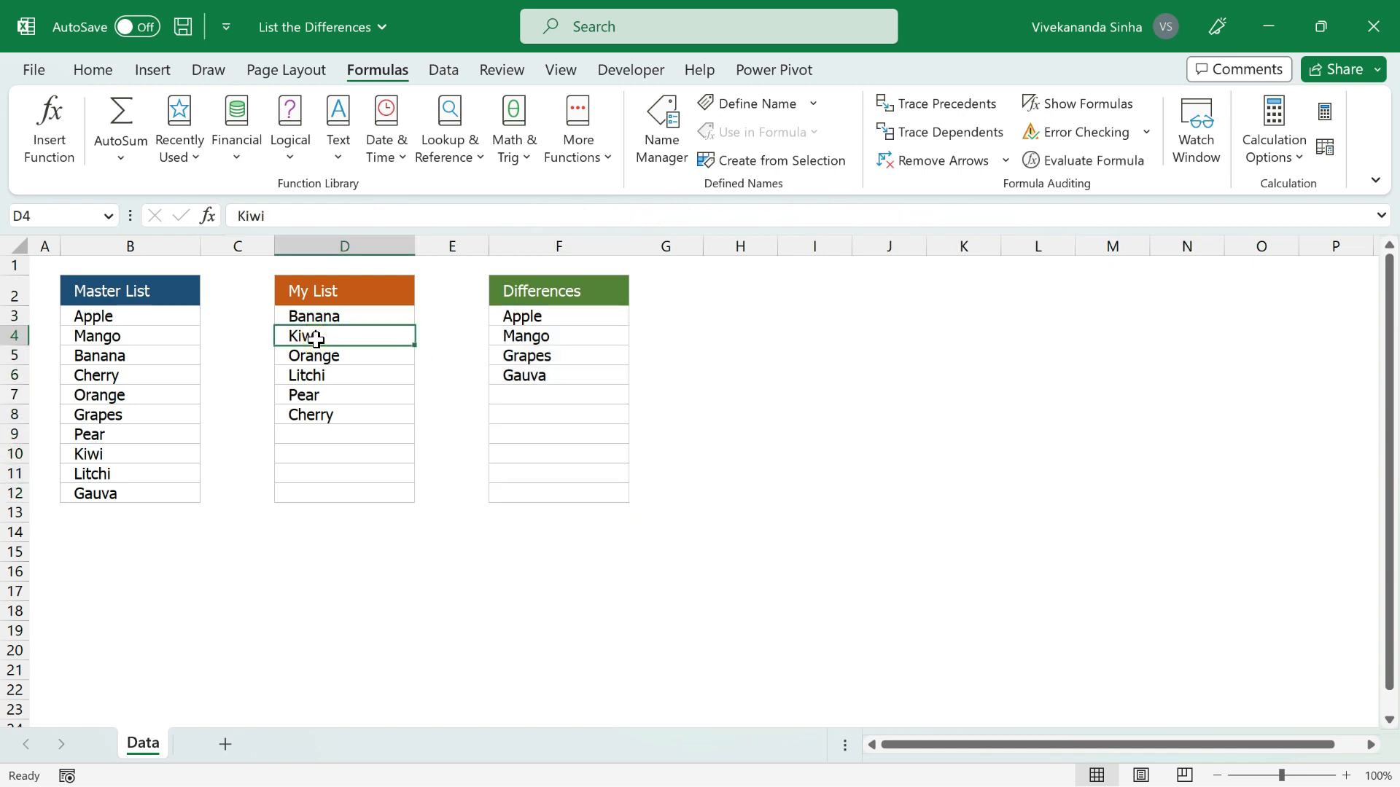
key(Delete)
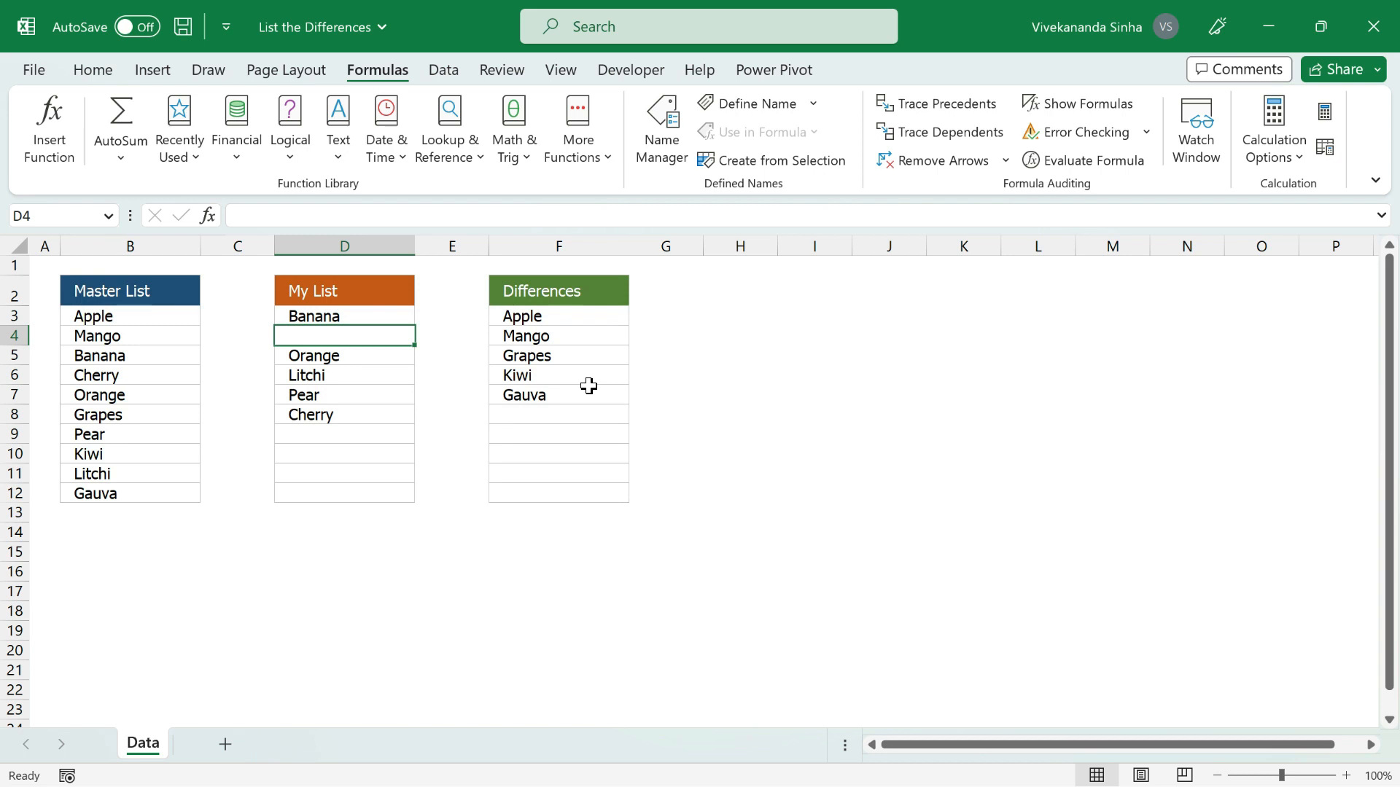
click(307, 436)
text(Kiwi)
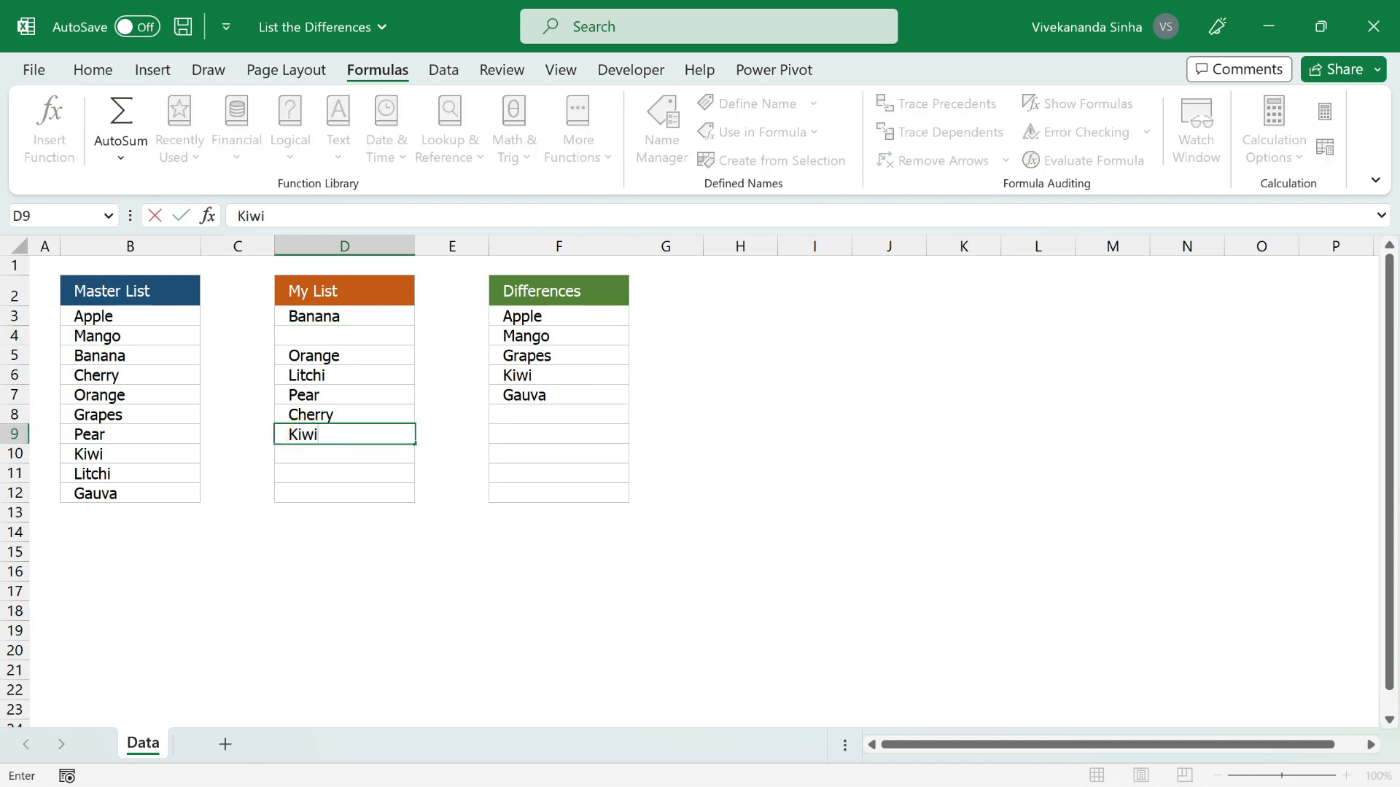
key(Return)
Step: Enter Mango in the empty cell D4 of My List
click(334, 335)
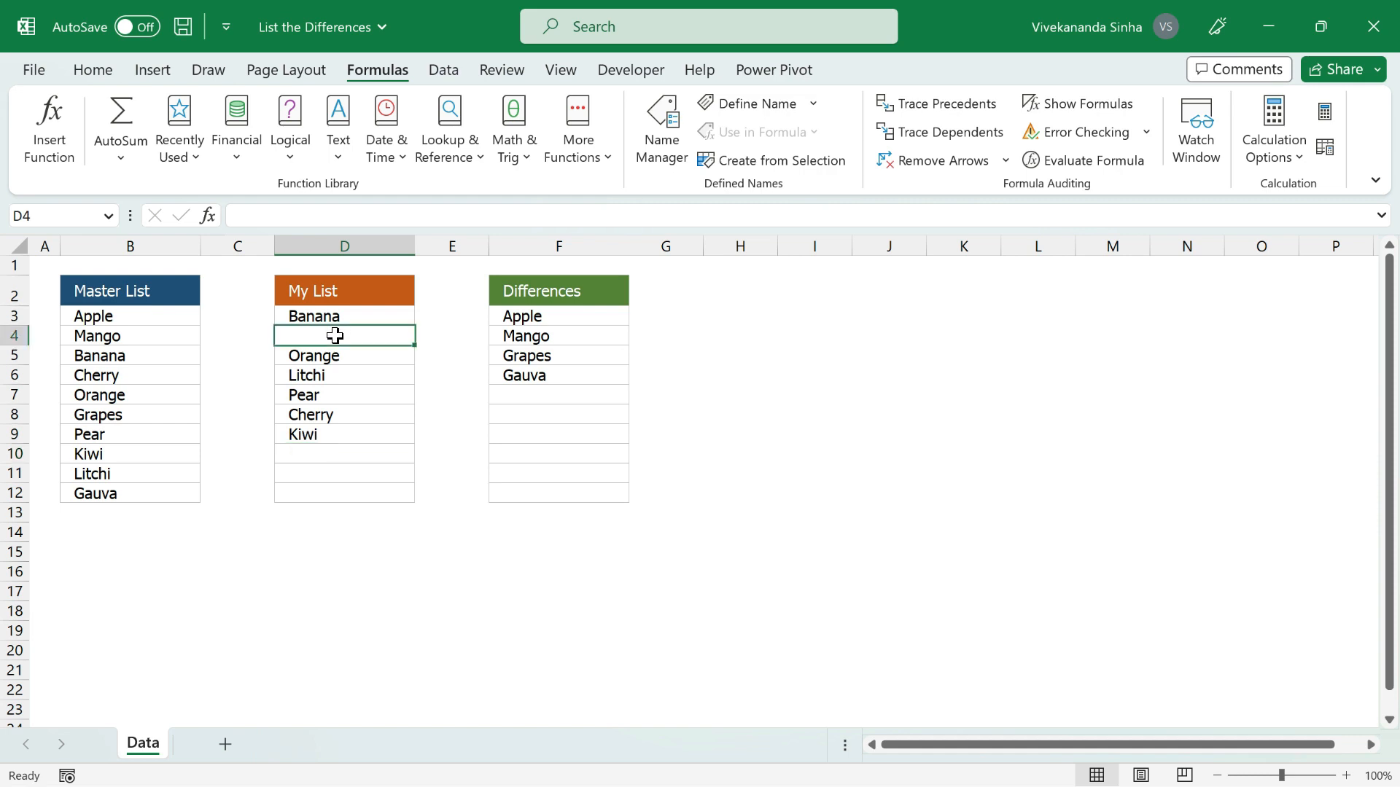
text(Mango)
key(Return)
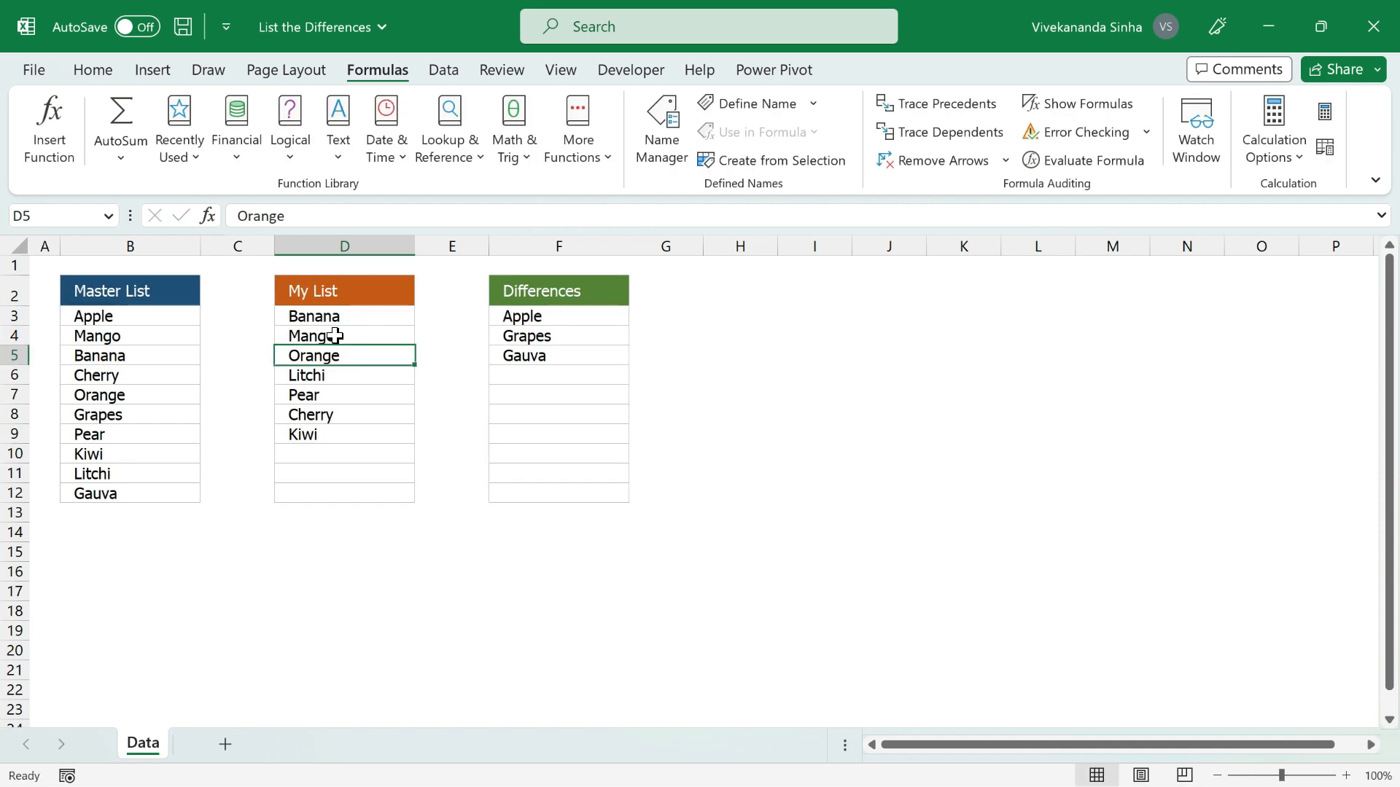
Step: Temporarily clear all My List entries in D3:D9 to test the Differences column, and undo the deletion
drag(350, 320, 334, 433)
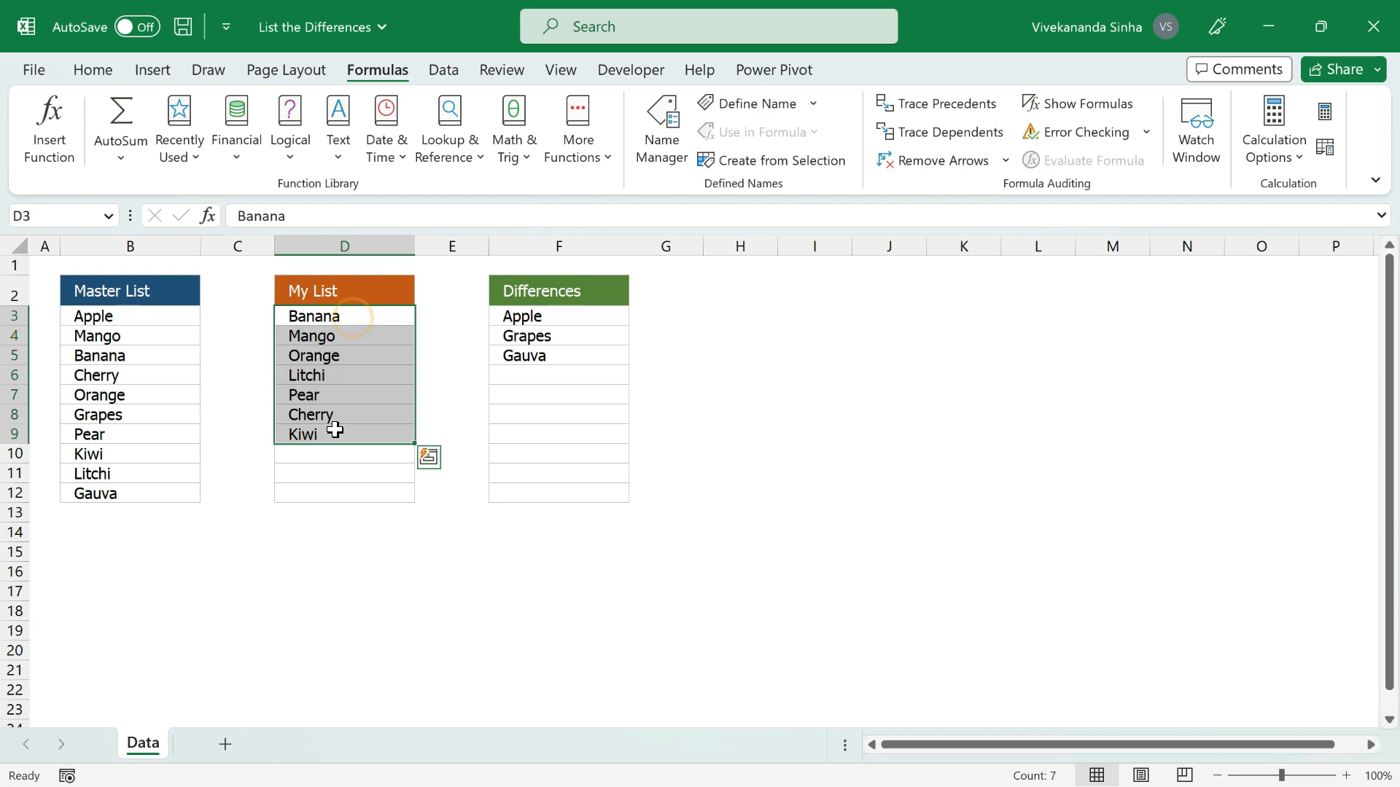
key(Delete)
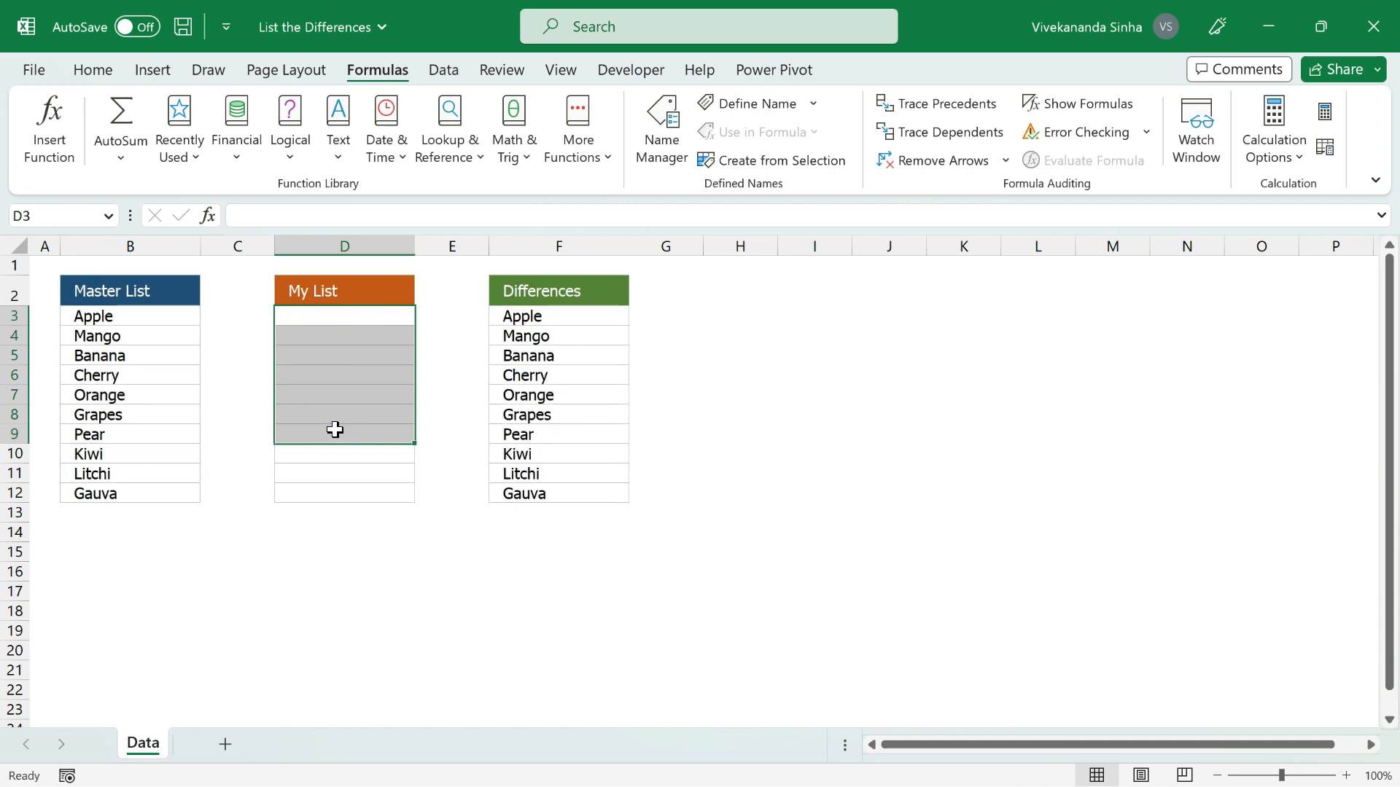
key(ctrl+z)
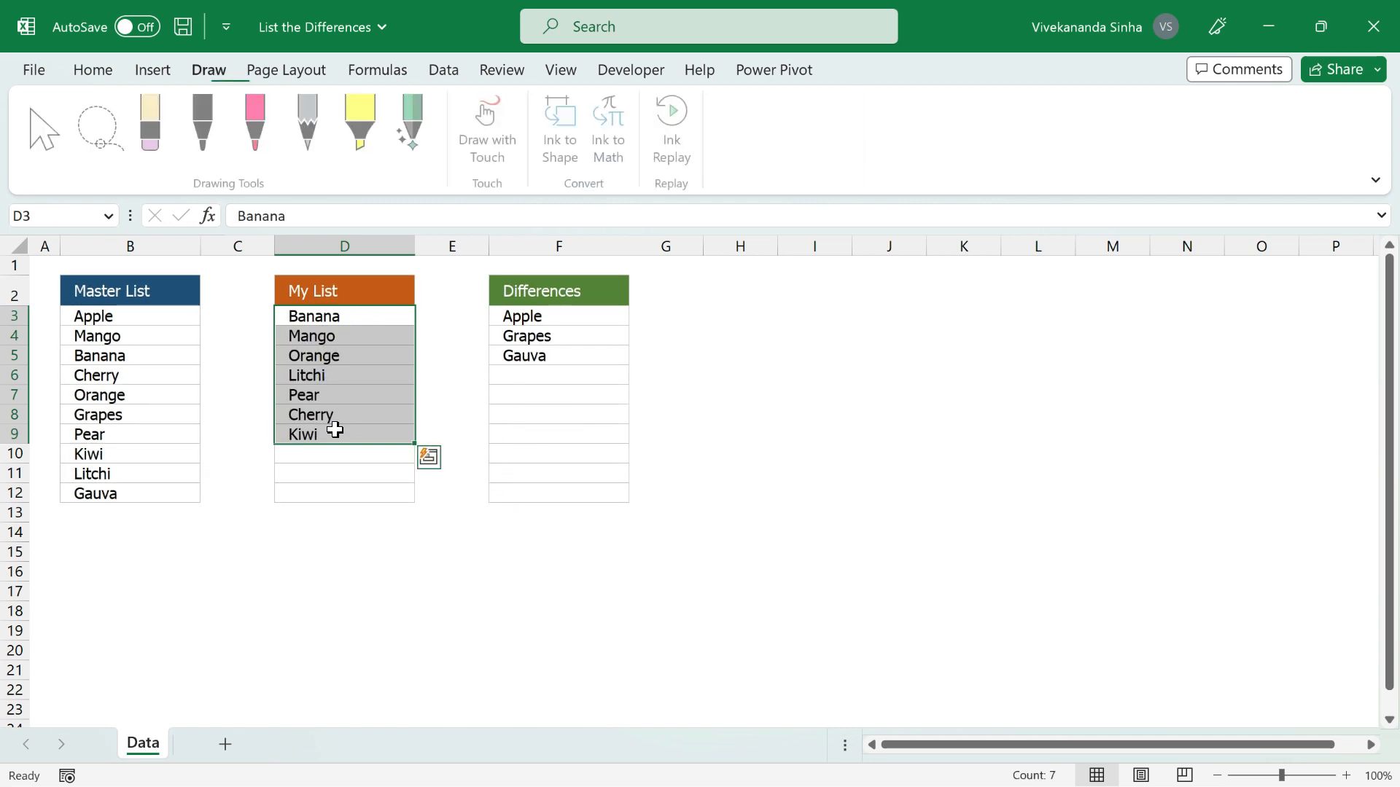
Step: Draw a minus sign between Master List and My List and an equals sign before Differences, and highlight each column's entries by selecting them
drag(215, 373, 257, 369)
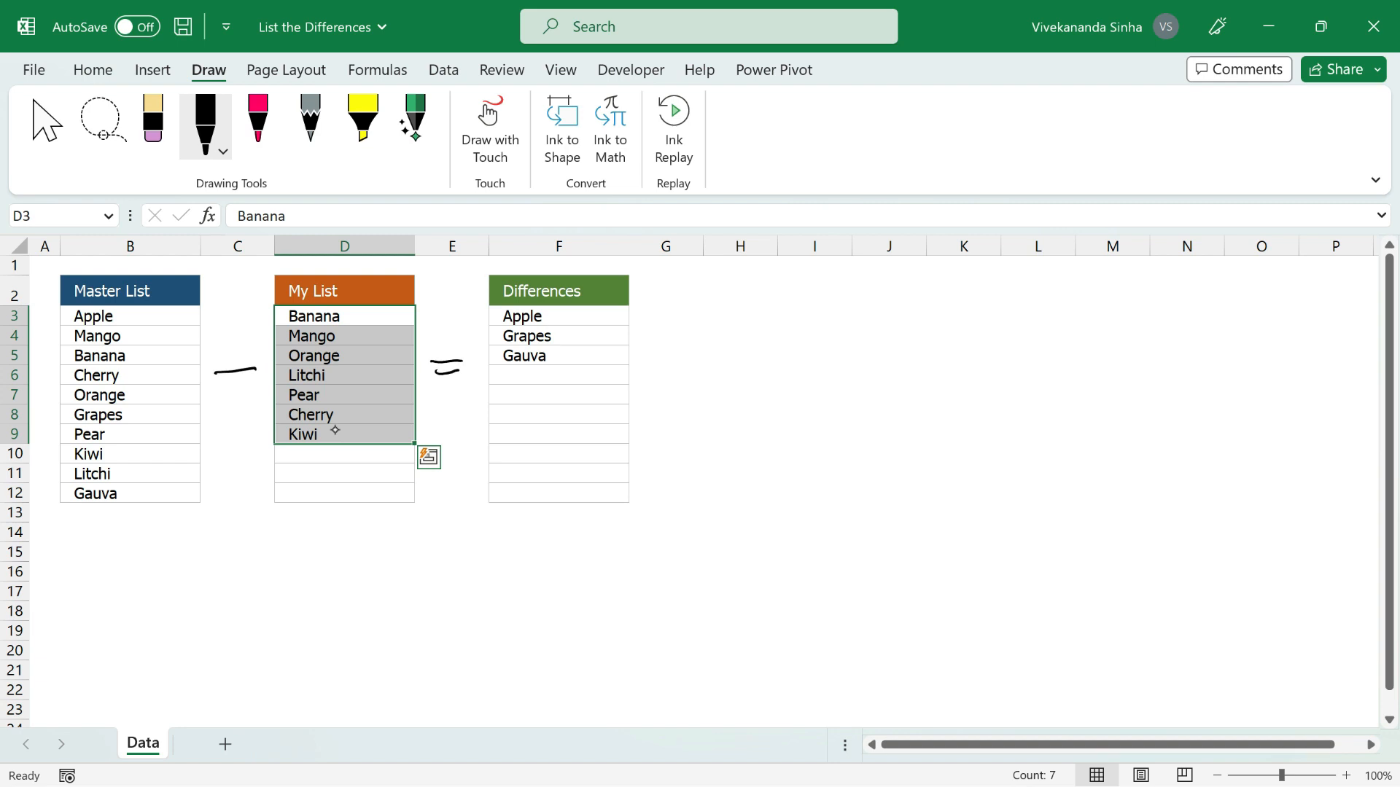
drag(109, 291, 127, 497)
drag(363, 291, 343, 478)
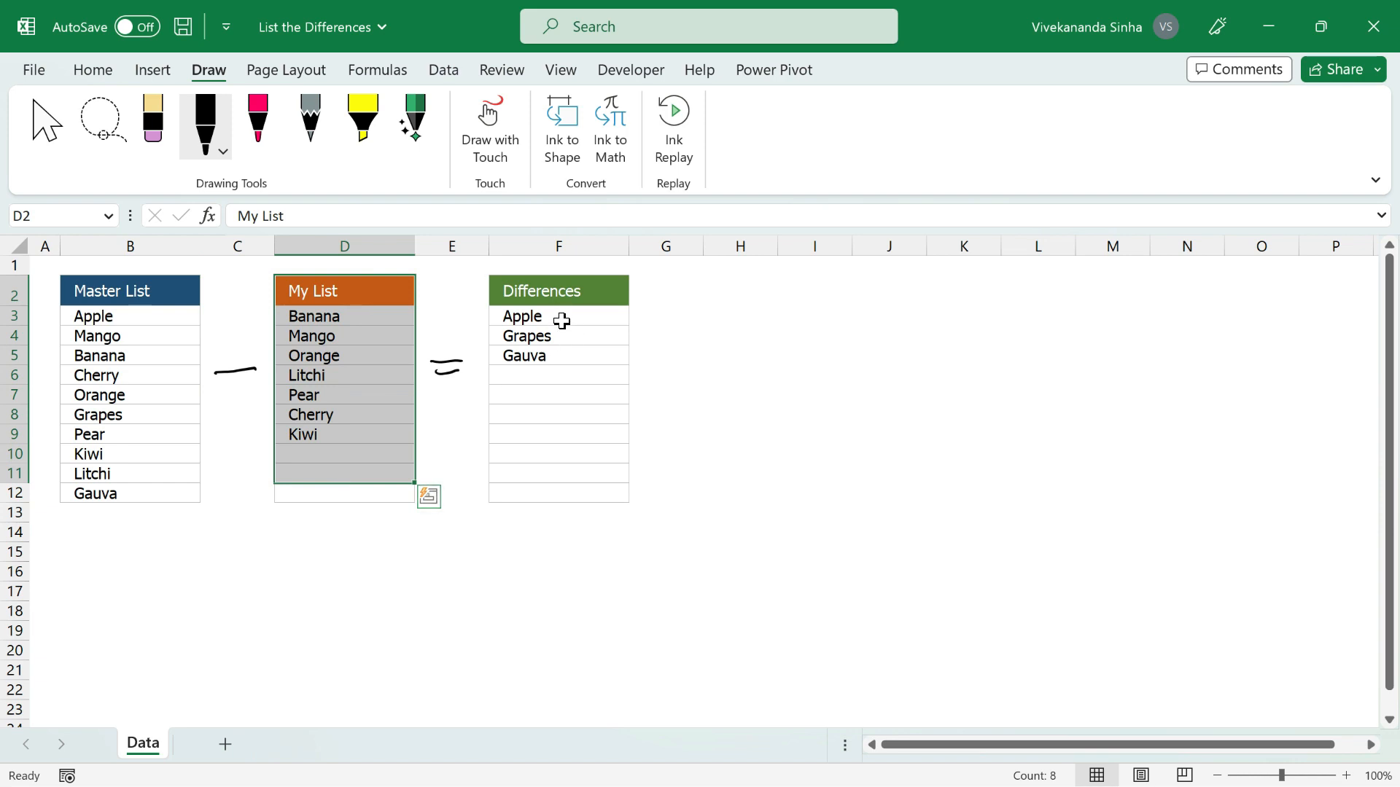
click(163, 293)
drag(162, 294, 142, 489)
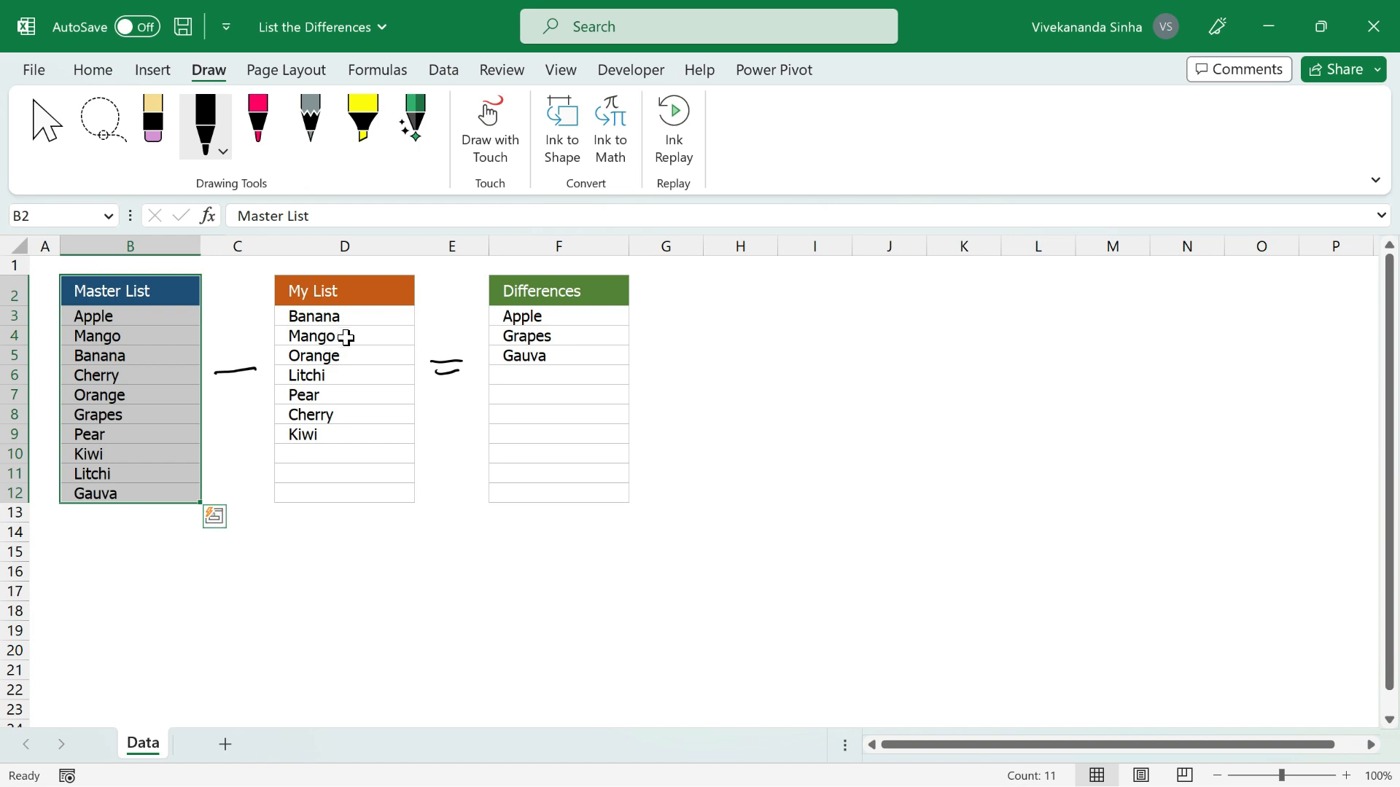
drag(346, 321, 325, 430)
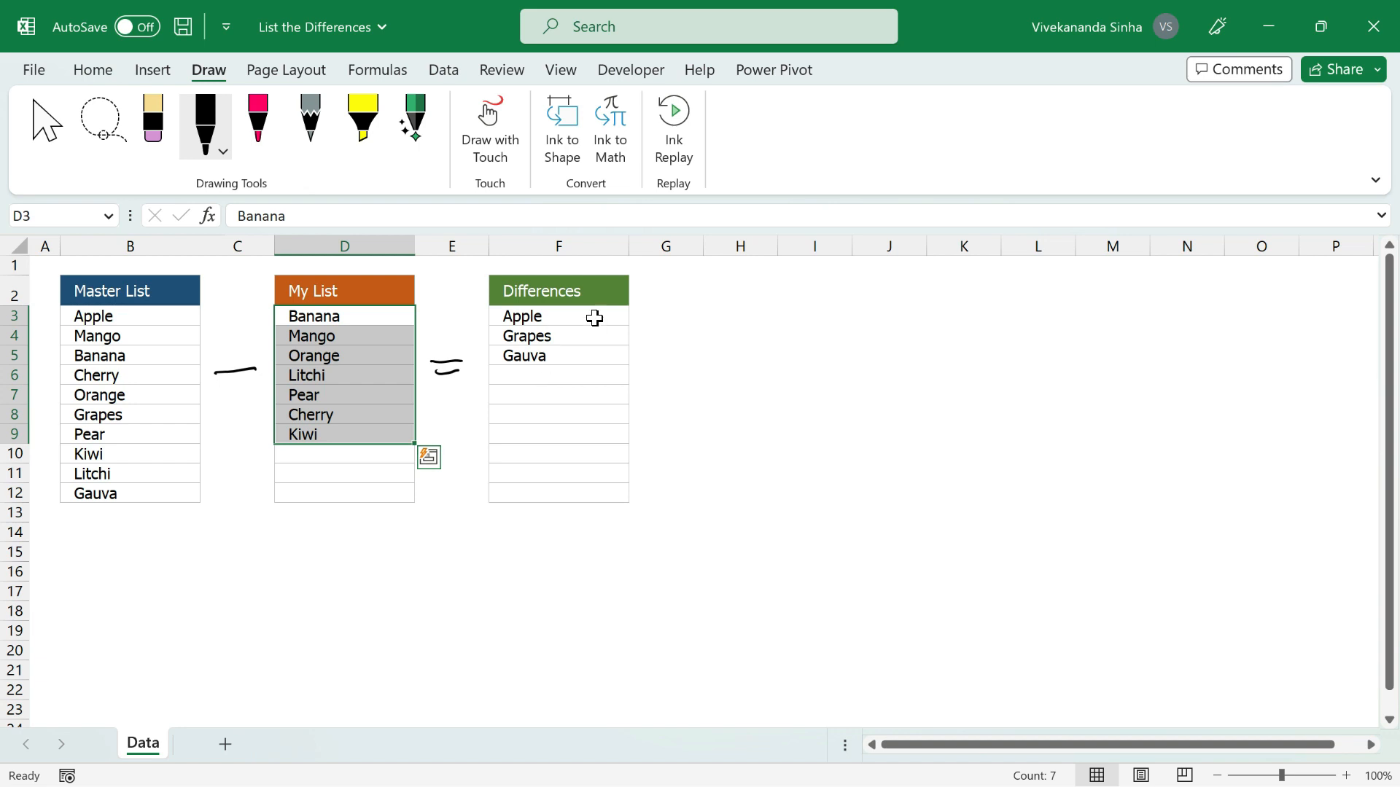
drag(572, 313, 562, 358)
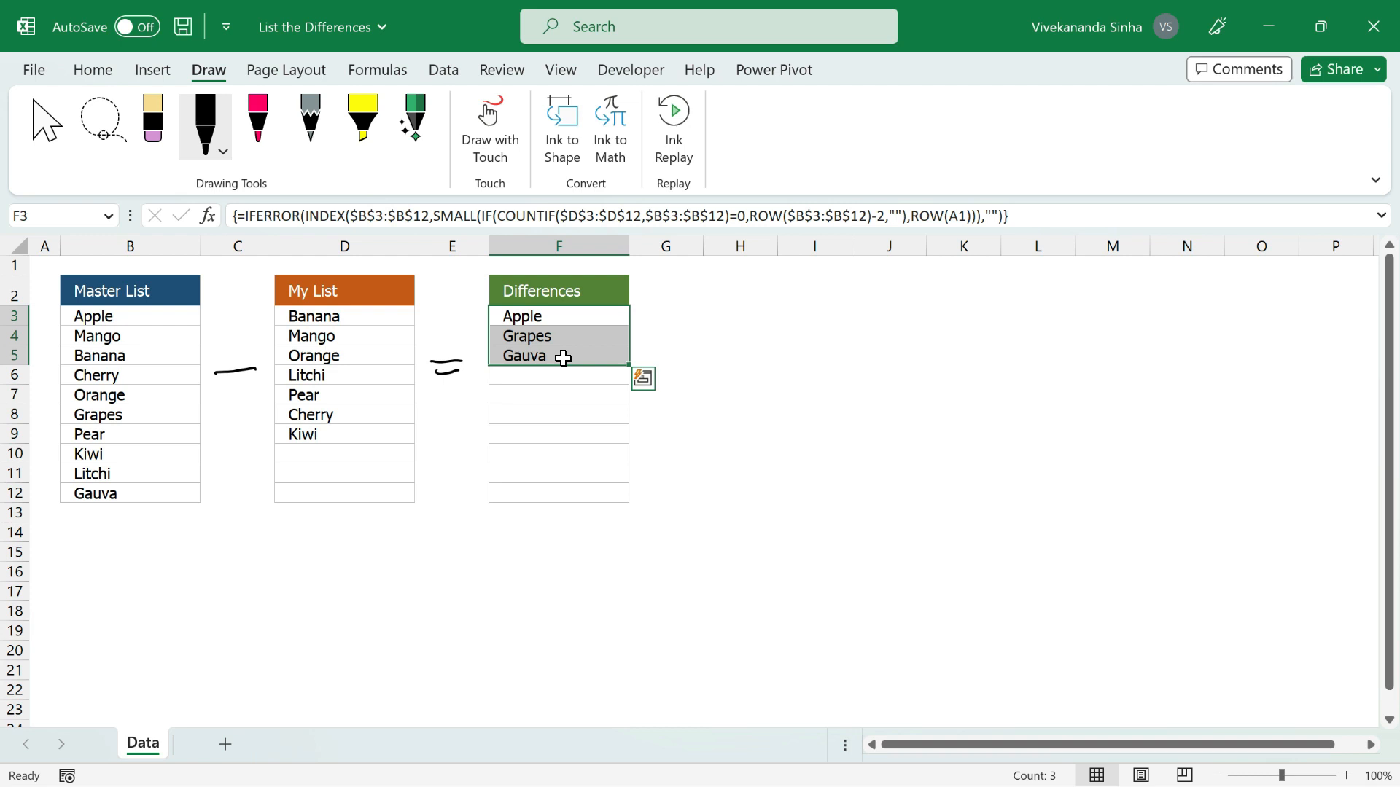
Step: Handwrite "Report", "Analyze" and a third word in black ink in the empty area beside the Differences column, surrounded by curved strokes
mouse_move(779, 347)
mouse_down()
mouse_move(785, 400)
mouse_move(818, 383)
mouse_move(859, 421)
mouse_move(875, 365)
mouse_move(926, 320)
mouse_move(962, 324)
mouse_move(974, 284)
mouse_up()
mouse_move(828, 495)
mouse_down()
mouse_move(871, 448)
mouse_move(963, 394)
mouse_move(1027, 477)
mouse_up()
drag(1006, 383, 1074, 369)
mouse_move(902, 467)
mouse_down()
mouse_move(924, 533)
mouse_move(1006, 474)
mouse_move(1196, 410)
mouse_up()
mouse_move(776, 285)
mouse_down()
mouse_move(762, 386)
mouse_move(845, 598)
mouse_up()
mouse_move(1021, 287)
mouse_down()
mouse_move(1211, 449)
mouse_move(1221, 492)
mouse_up()
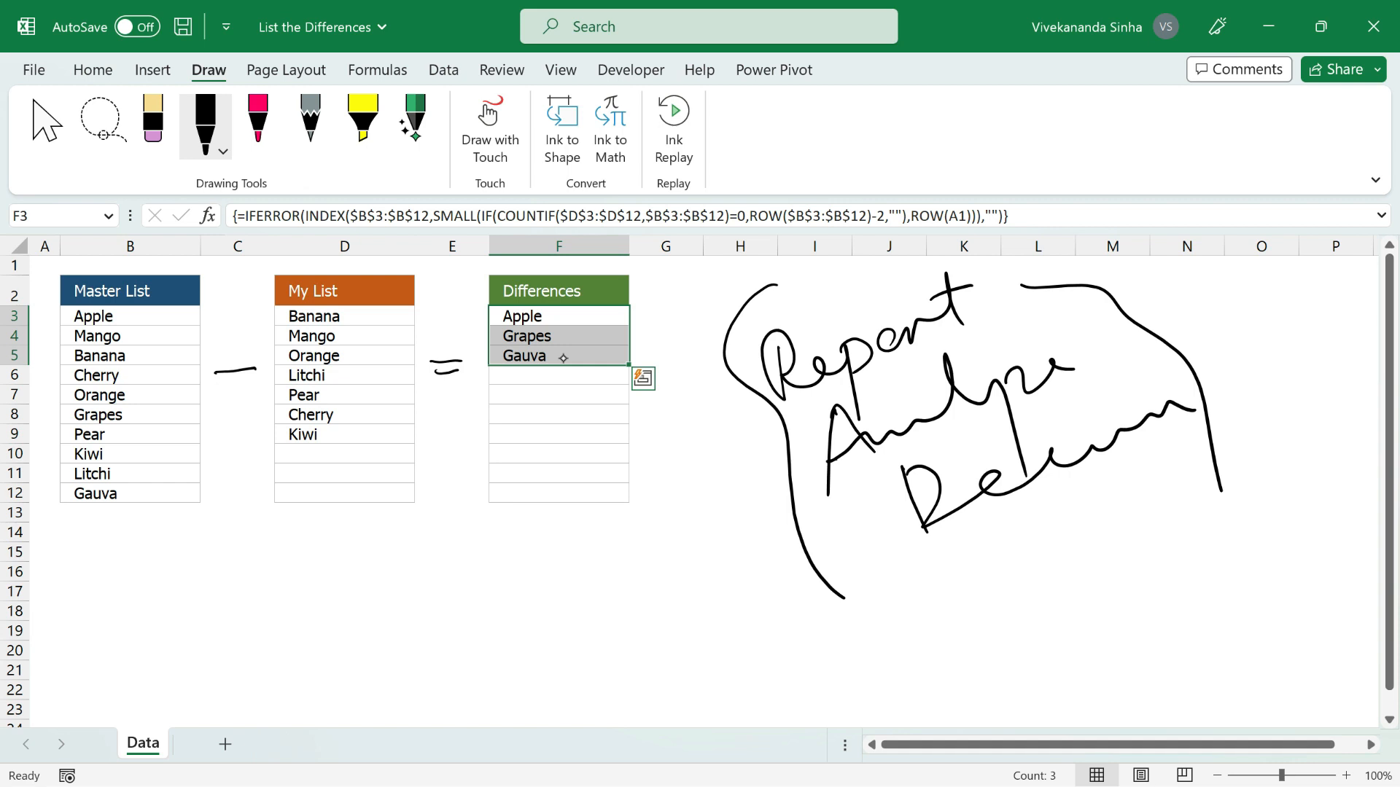